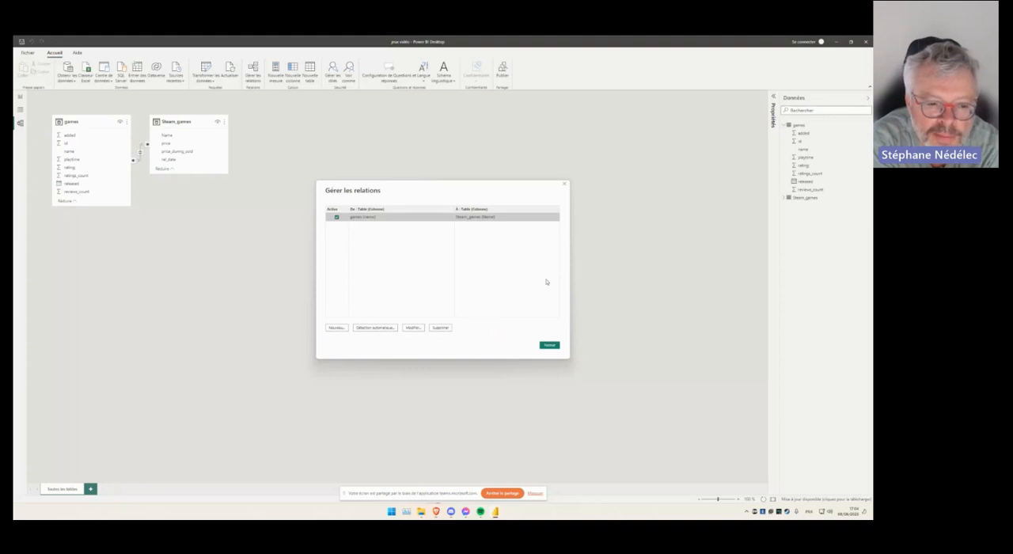
- Close the relationship manager, return to the report view and open the Power Query editor to transform the data
{"action": "left_click", "coordinate": [561, 187]}
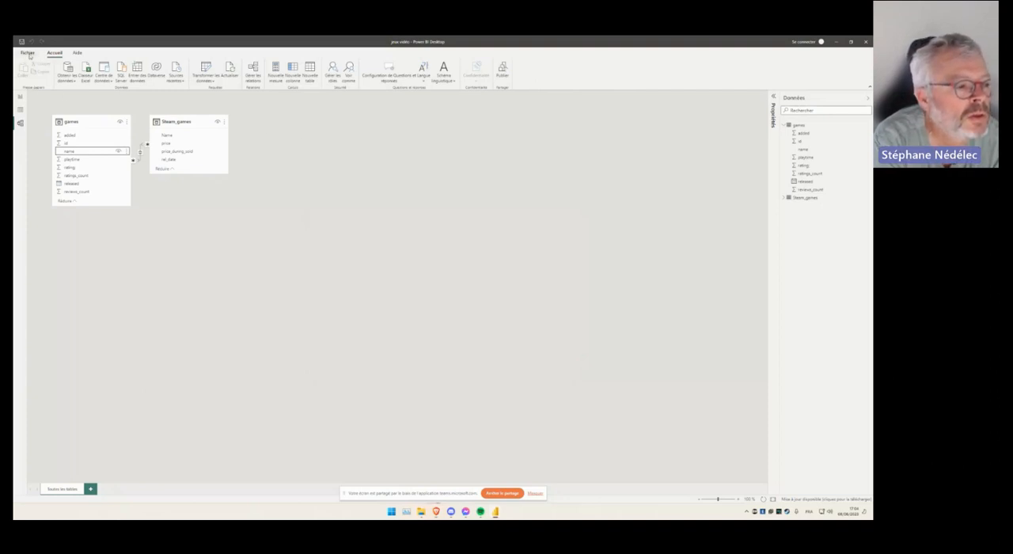
{"action": "left_click", "coordinate": [20, 96]}
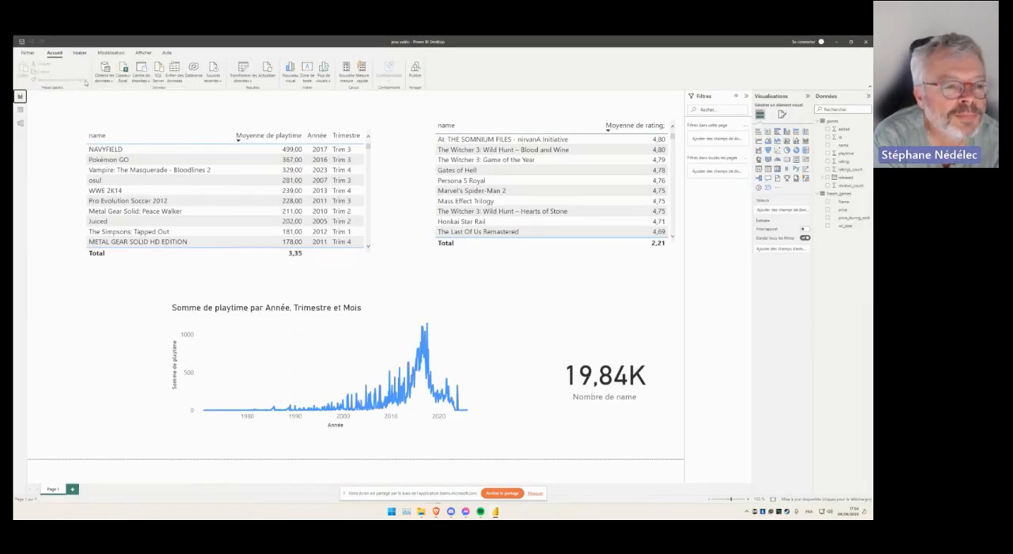
{"action": "left_click", "coordinate": [241, 77]}
{"action": "left_click", "coordinate": [242, 74]}
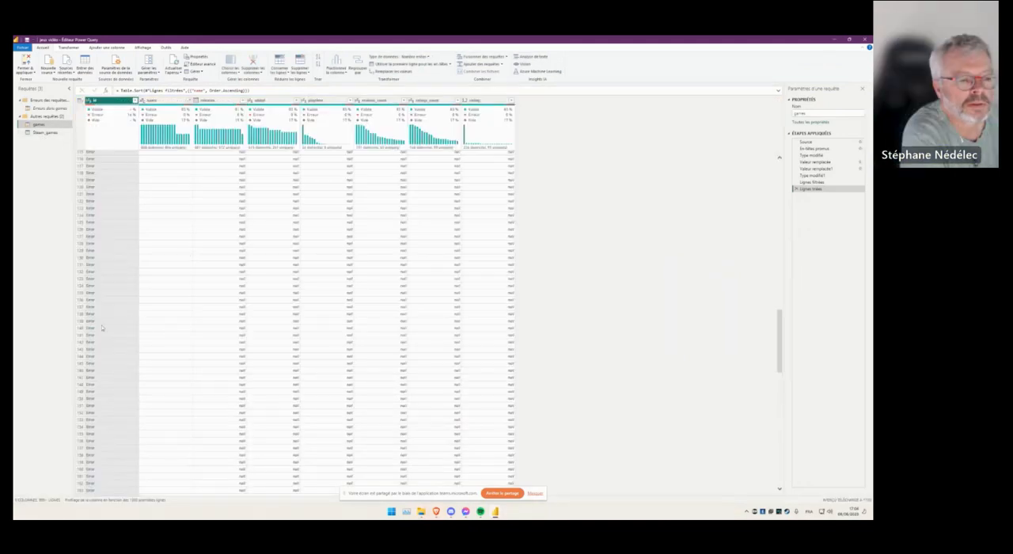
- Remove the top 166 error rows from the games query and apply the changes to the model
{"action": "scroll", "coordinate": [213, 320], "scroll_direction": "down", "scroll_amount": 10}
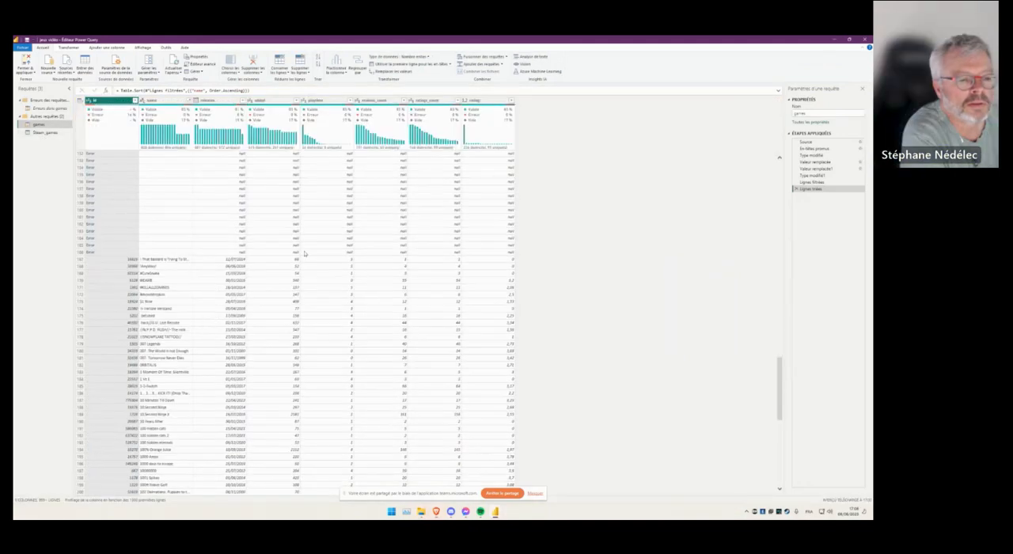
{"action": "left_click", "coordinate": [79, 252]}
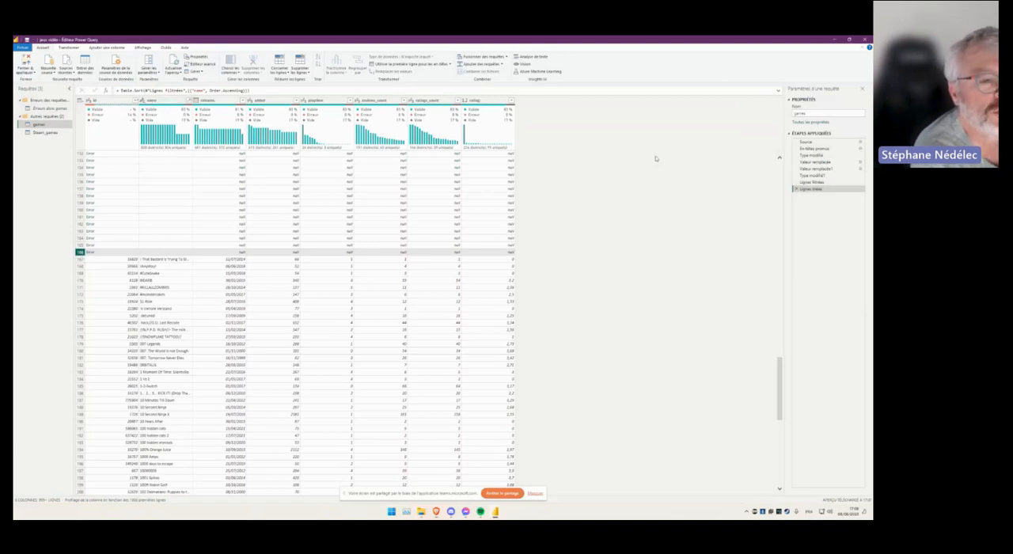
{"action": "left_click", "coordinate": [304, 71]}
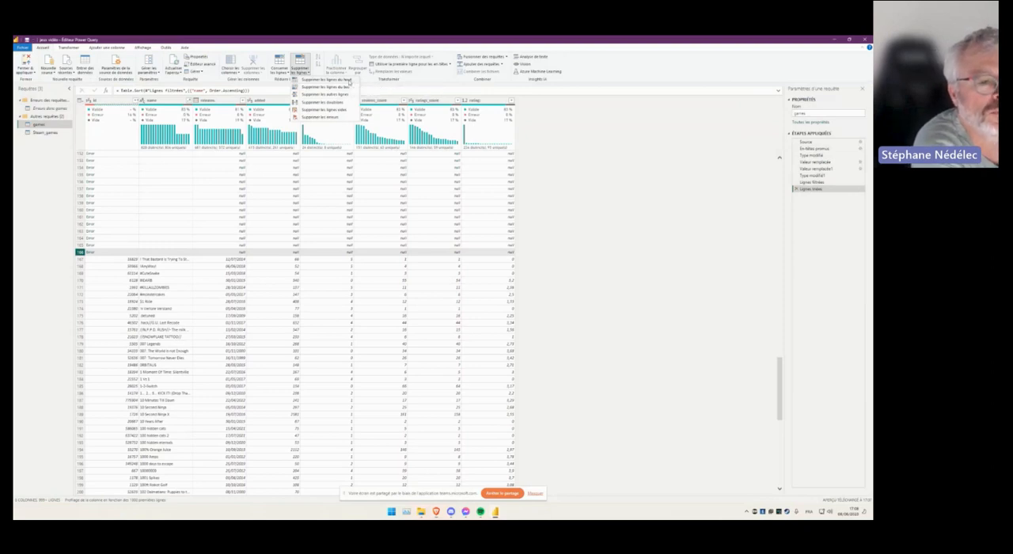
{"action": "left_click", "coordinate": [350, 81]}
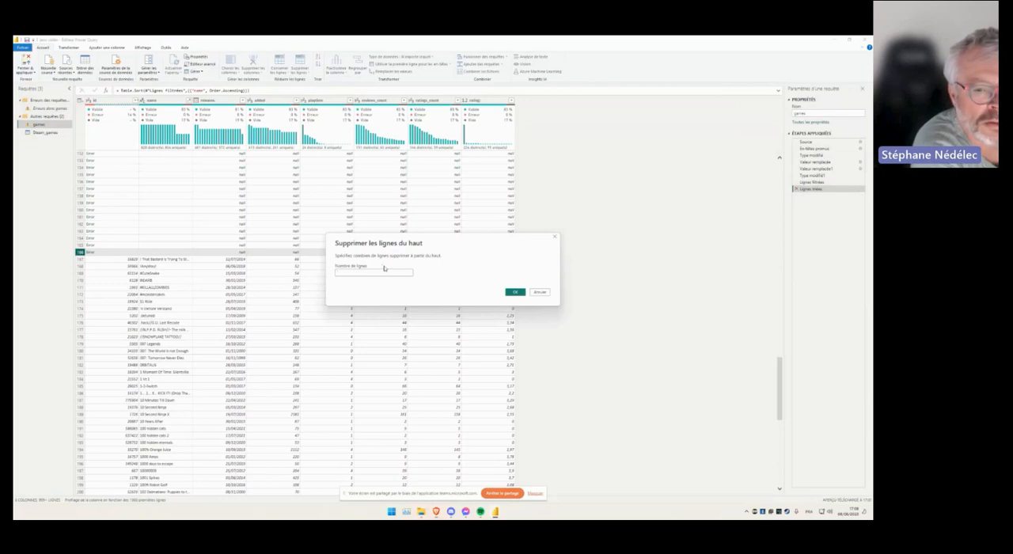
{"action": "type", "text": "166"}
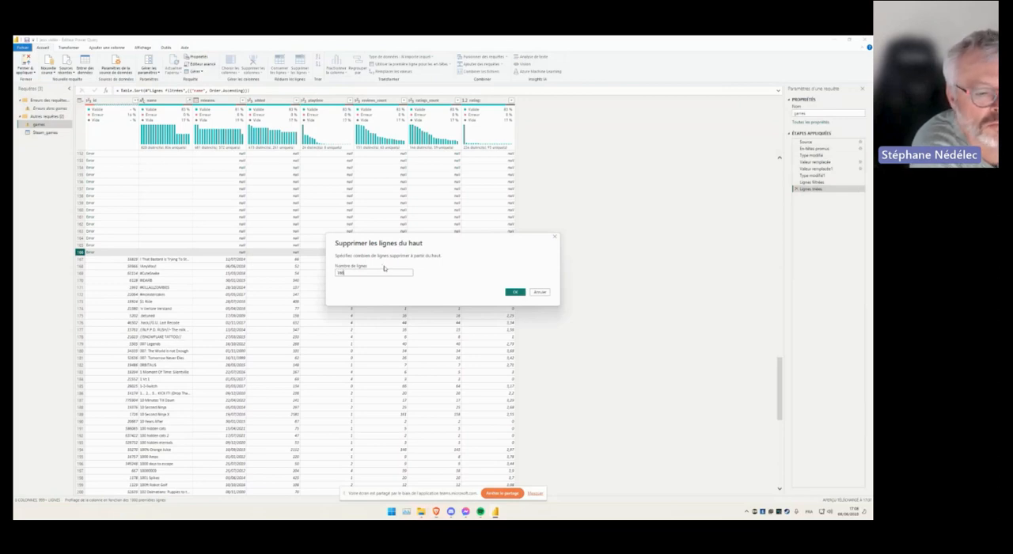
{"action": "left_click", "coordinate": [515, 292]}
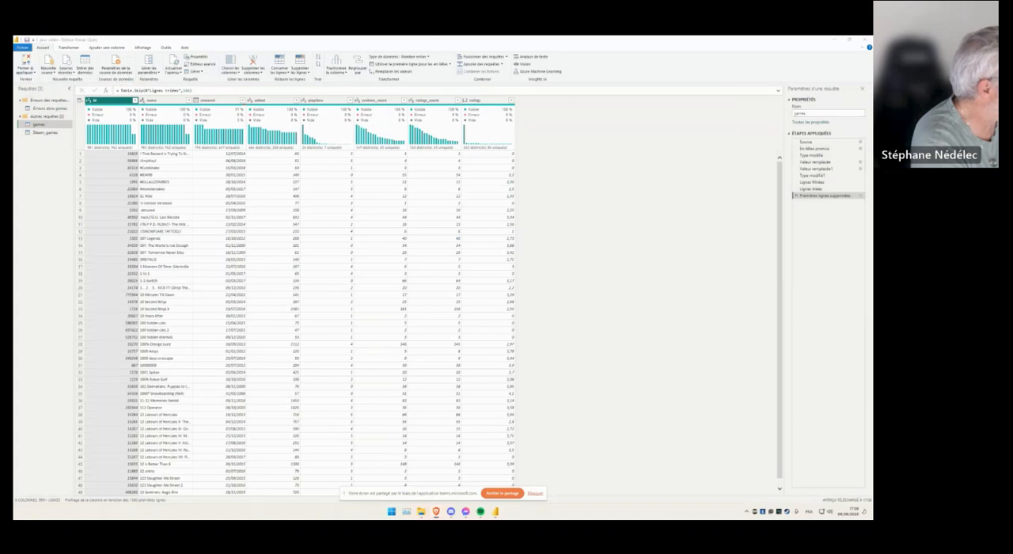
{"action": "left_click", "coordinate": [26, 64]}
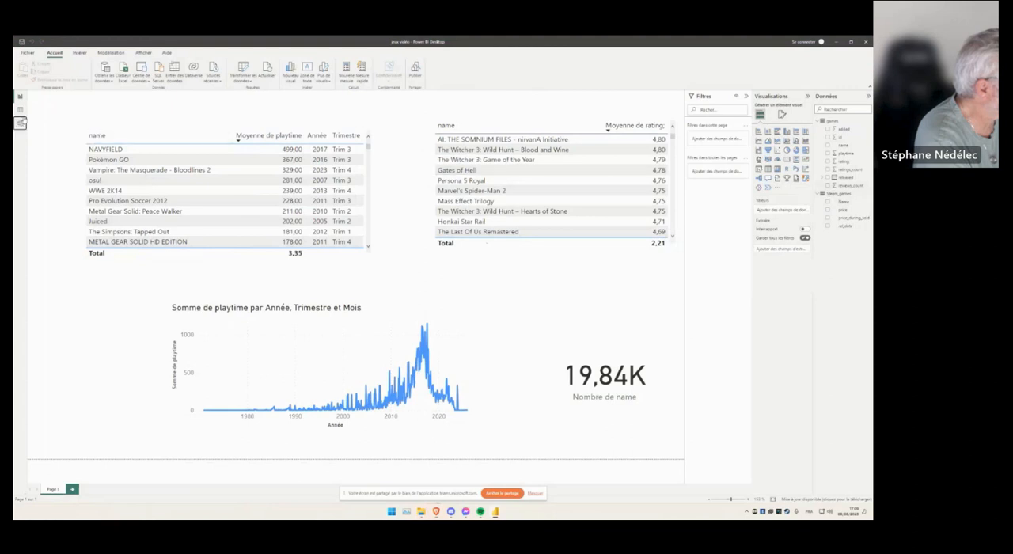
- In the model view, try to change the cardinality of the games to Steam_games relationship to Un à plusieurs (1:*)
{"action": "left_click", "coordinate": [20, 122]}
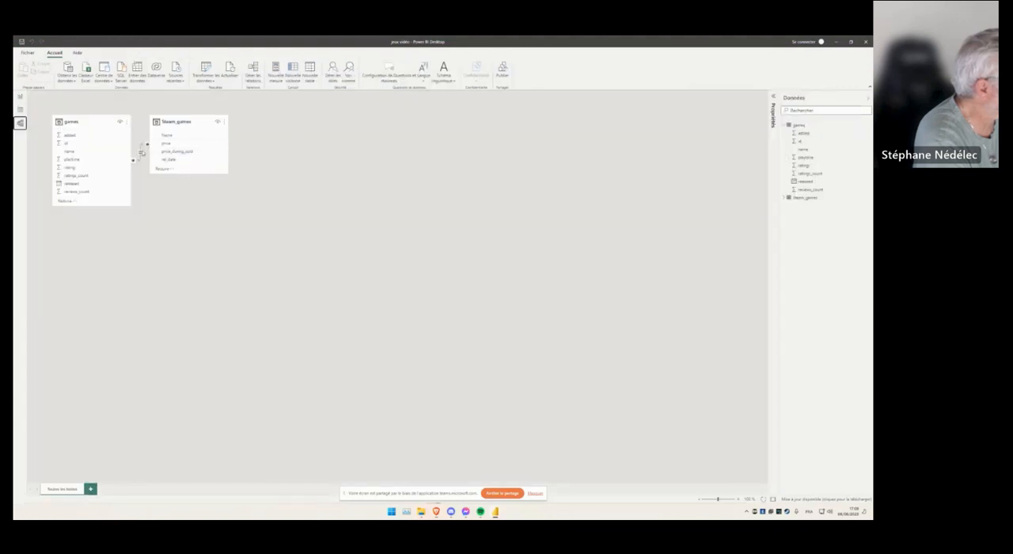
{"action": "left_click", "coordinate": [260, 82]}
{"action": "double_click", "coordinate": [398, 217]}
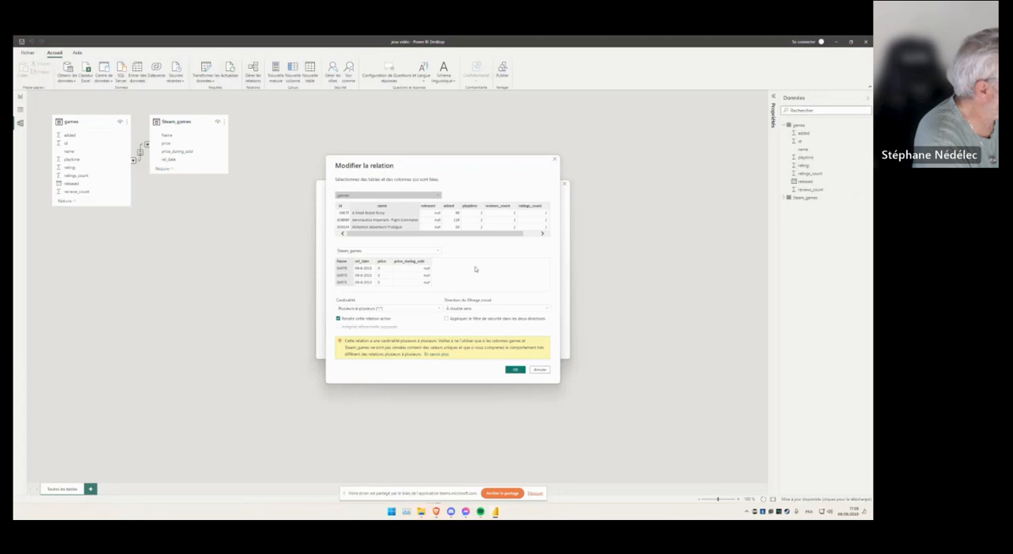
{"action": "left_click", "coordinate": [372, 310]}
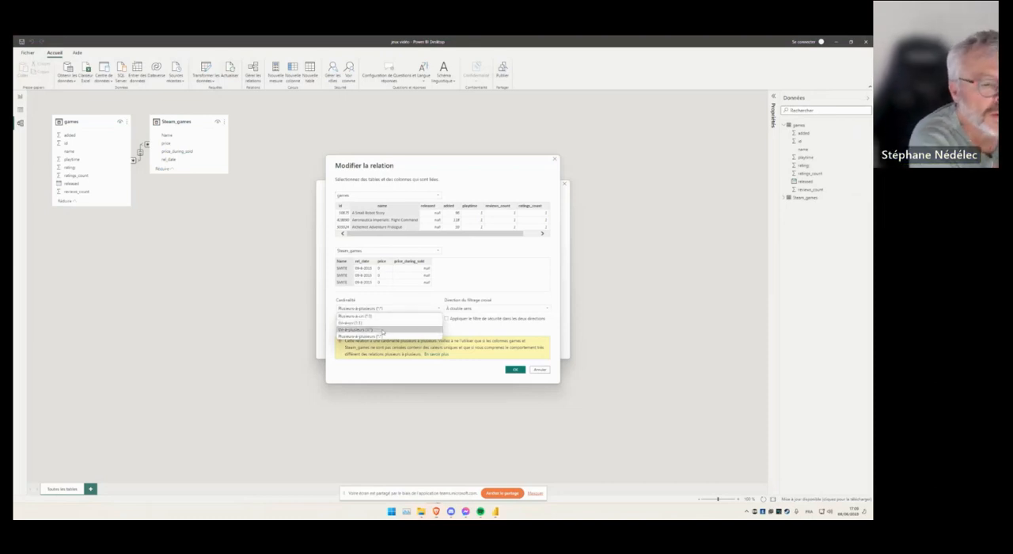
{"action": "left_click", "coordinate": [384, 331]}
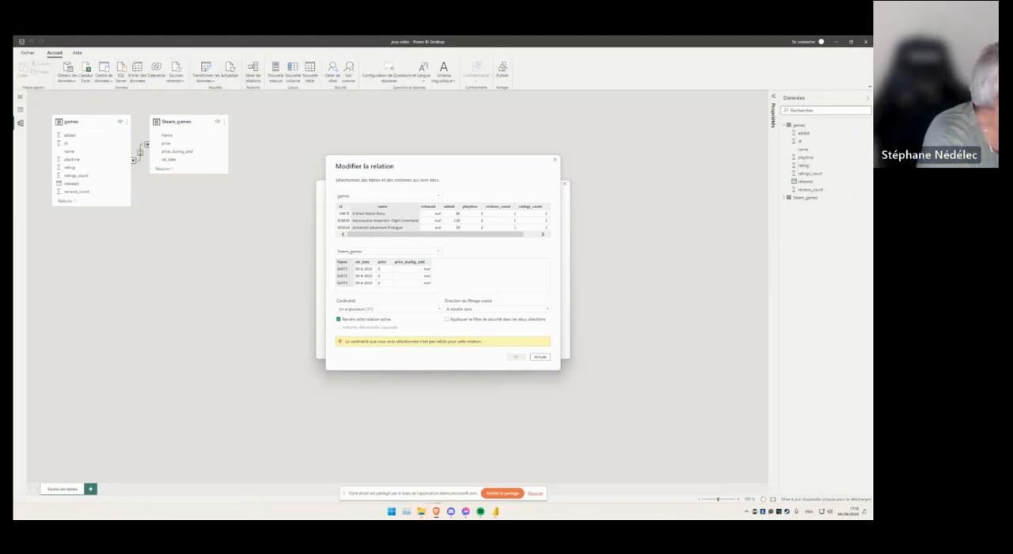
{"action": "left_click", "coordinate": [540, 357]}
{"action": "left_click", "coordinate": [564, 187]}
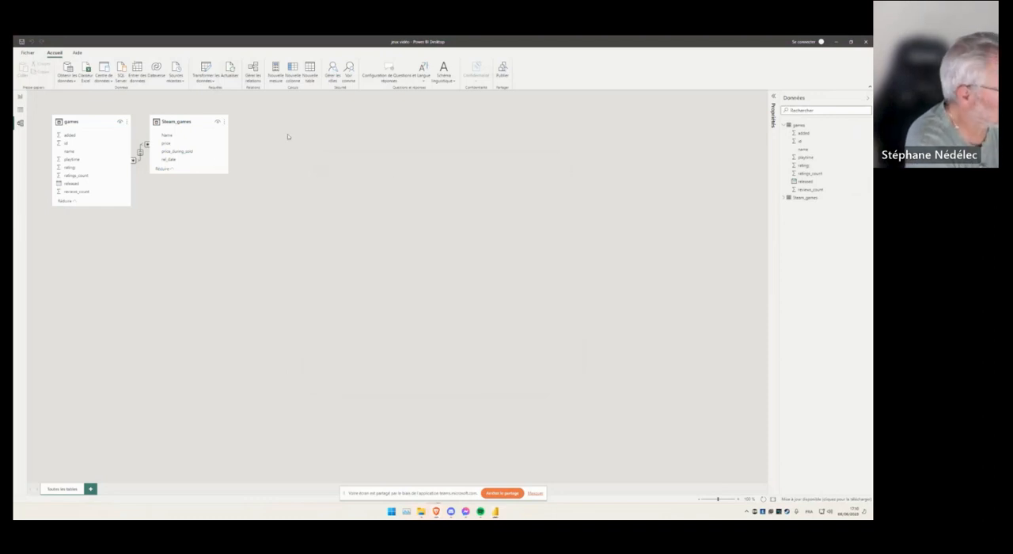
- Return to the report view, reopen the Power Query editor and hide the screen-sharing notification
{"action": "left_click", "coordinate": [20, 96]}
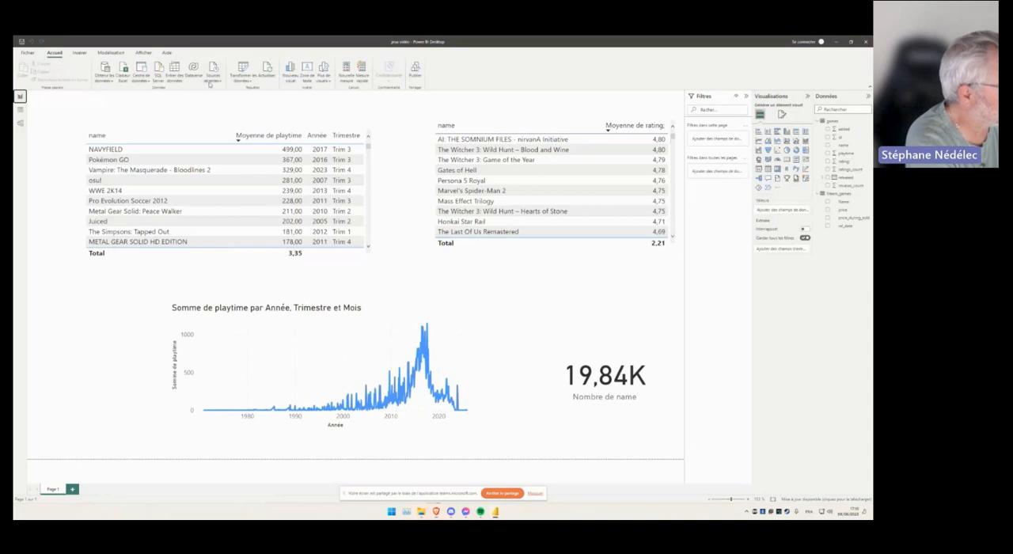
{"action": "left_click", "coordinate": [242, 71]}
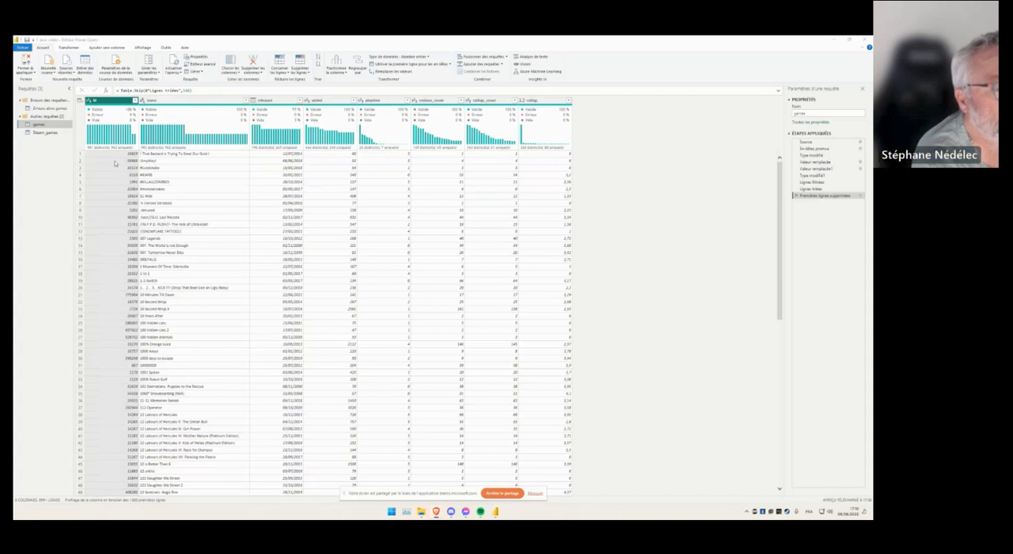
{"action": "left_click", "coordinate": [534, 493]}
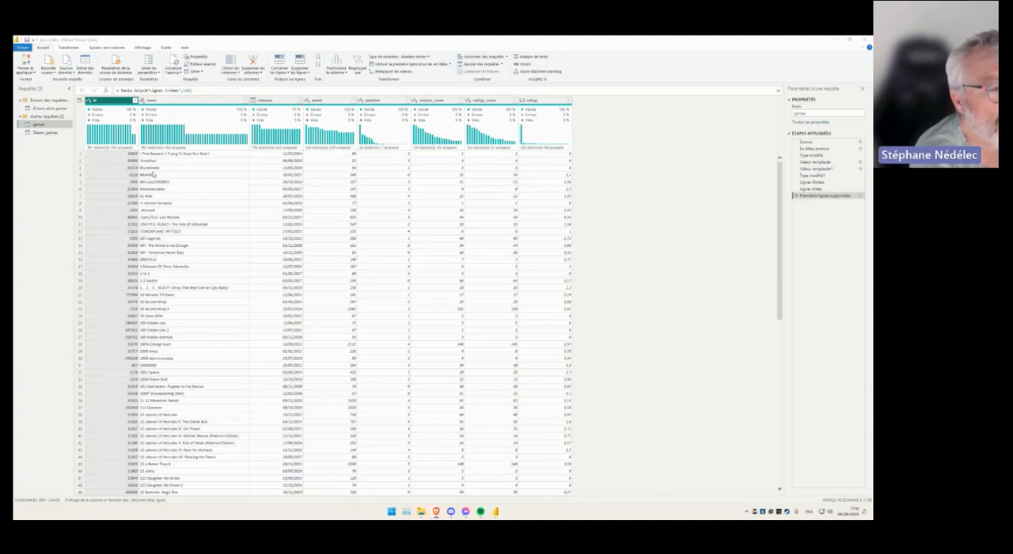
- Examine the column quality statistics of the games query and the values in the name column's filter list
{"action": "mouse_move", "coordinate": [103, 151]}
{"action": "mouse_move", "coordinate": [290, 114]}
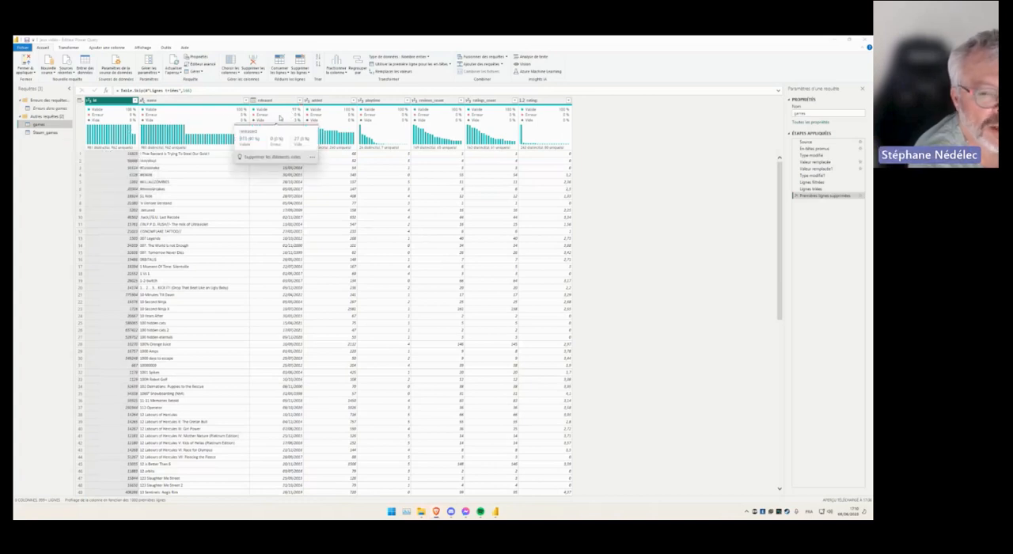
{"action": "mouse_move", "coordinate": [172, 112]}
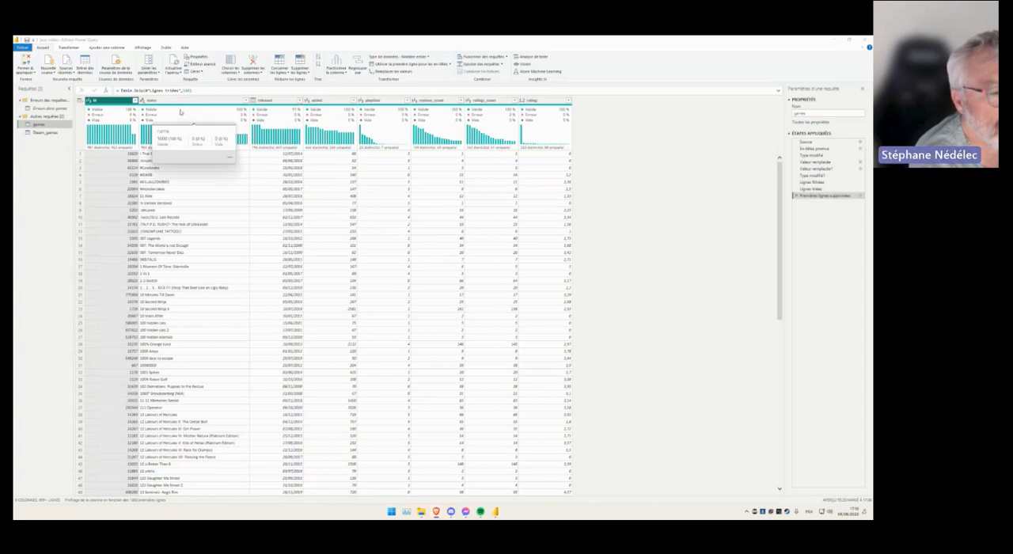
{"action": "mouse_move", "coordinate": [191, 149]}
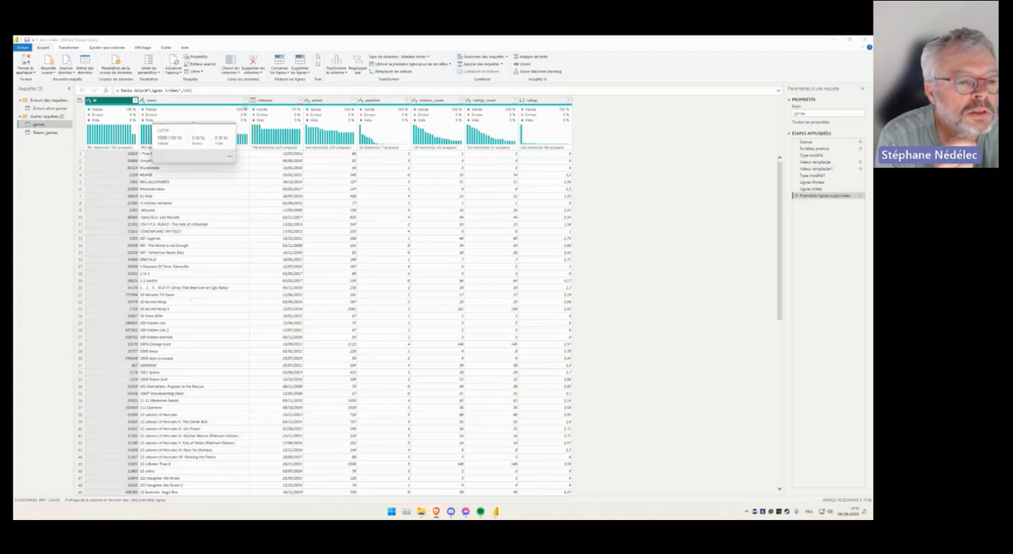
{"action": "left_click", "coordinate": [242, 103]}
{"action": "left_click", "coordinate": [245, 101]}
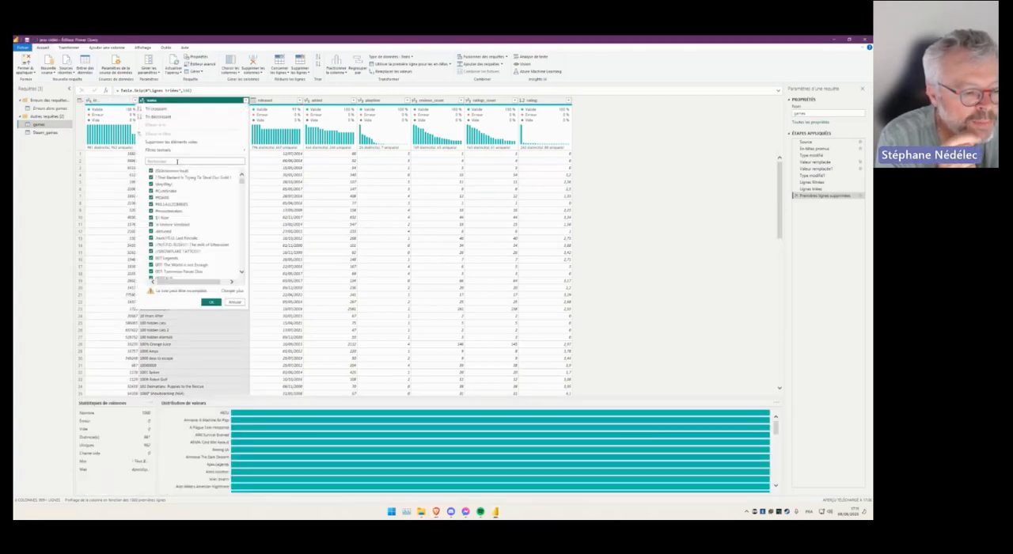
{"action": "scroll", "coordinate": [202, 190], "scroll_direction": "down", "scroll_amount": 6}
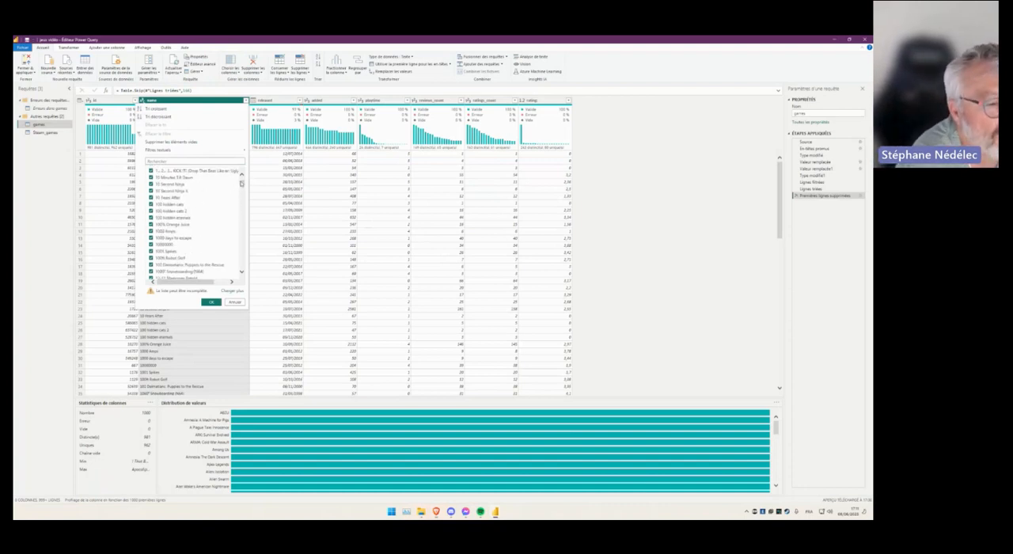
{"action": "scroll", "coordinate": [240, 196], "scroll_direction": "down", "scroll_amount": 10}
{"action": "left_click_drag", "start_coordinate": [241, 196], "coordinate": [242, 179]}
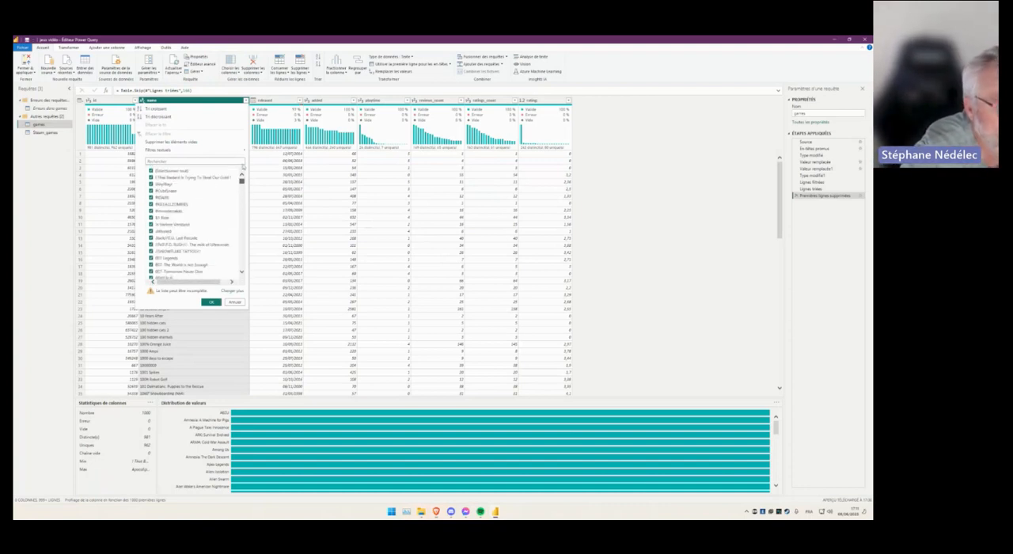
{"action": "scroll", "coordinate": [197, 253], "scroll_direction": "down", "scroll_amount": 2}
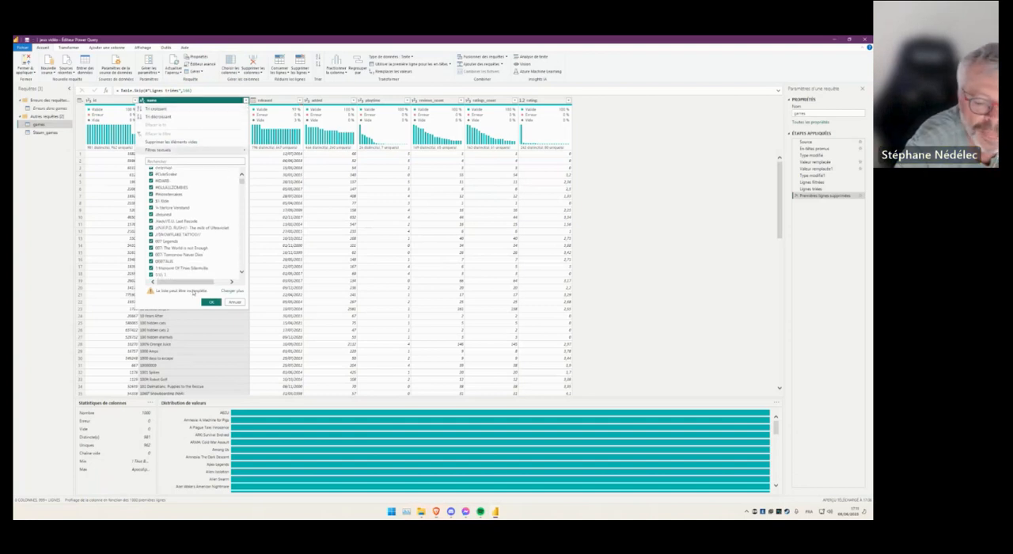
{"action": "mouse_move", "coordinate": [233, 152]}
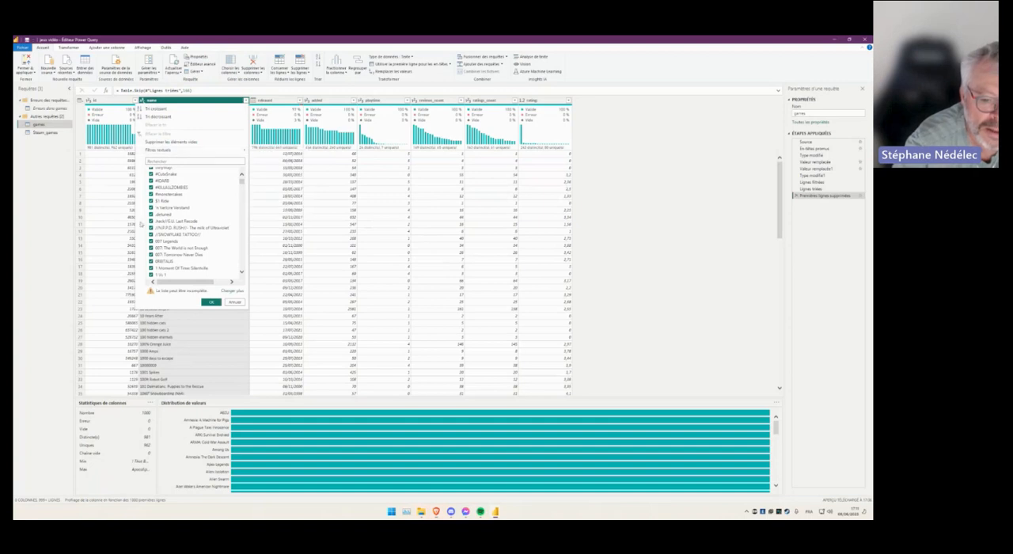
{"action": "left_click", "coordinate": [153, 406]}
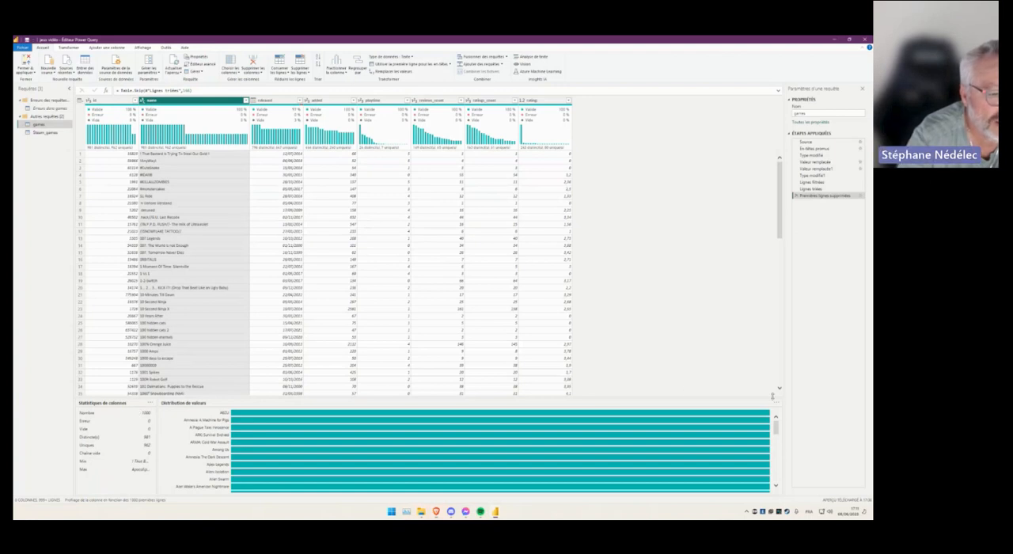
- Examine the value distribution of the name column and its available grouping options
{"action": "left_click", "coordinate": [776, 404]}
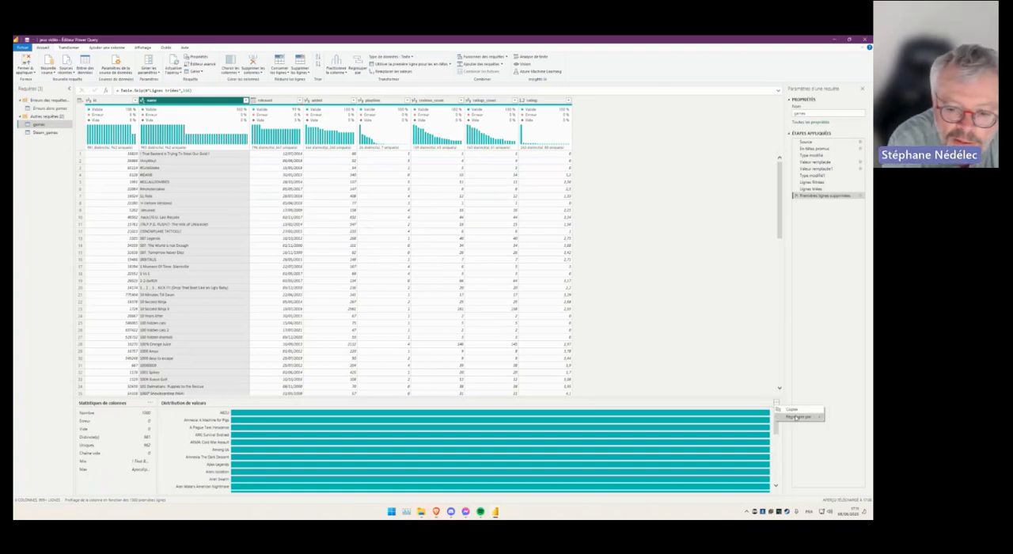
{"action": "mouse_move", "coordinate": [797, 418]}
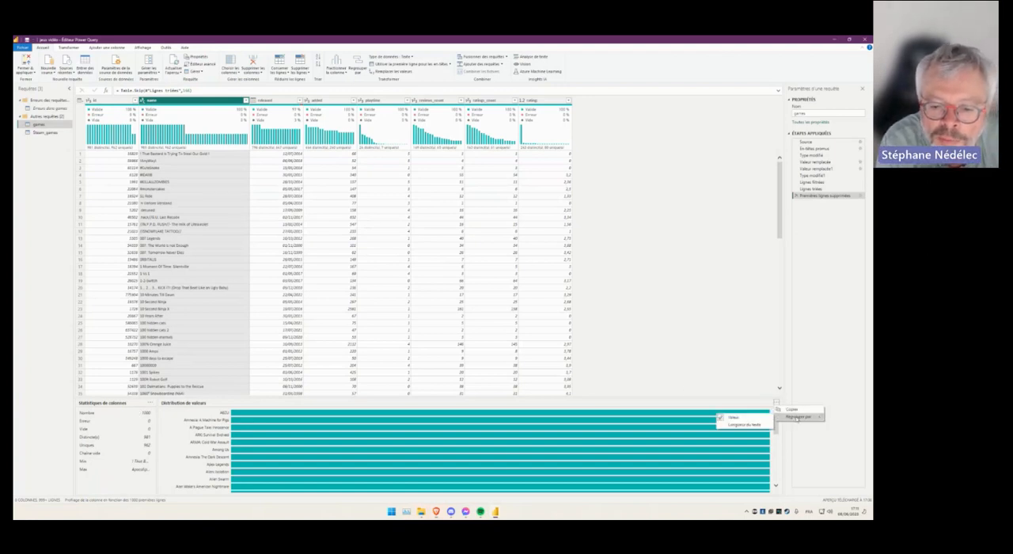
{"action": "left_click", "coordinate": [753, 406]}
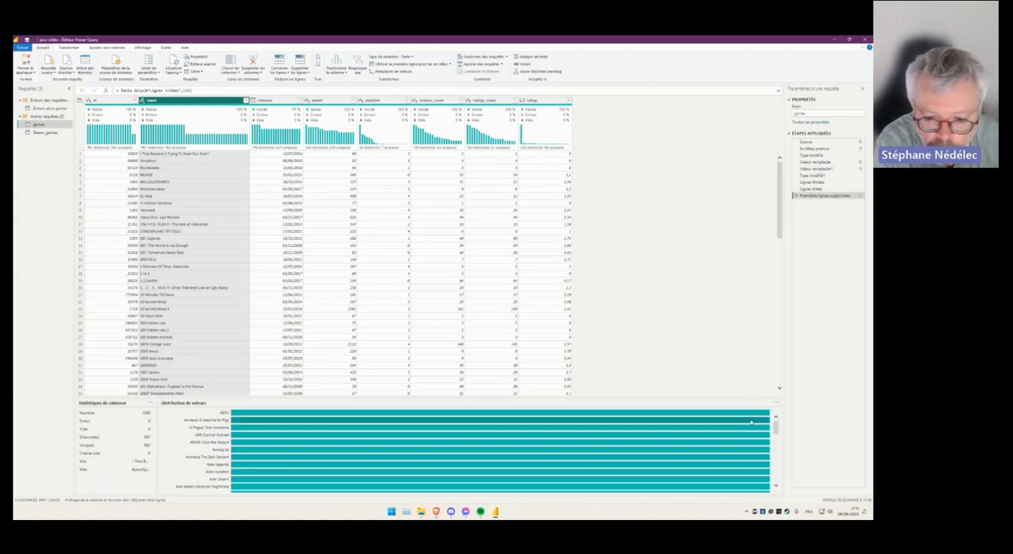
{"action": "left_click_drag", "start_coordinate": [776, 433], "coordinate": [781, 442]}
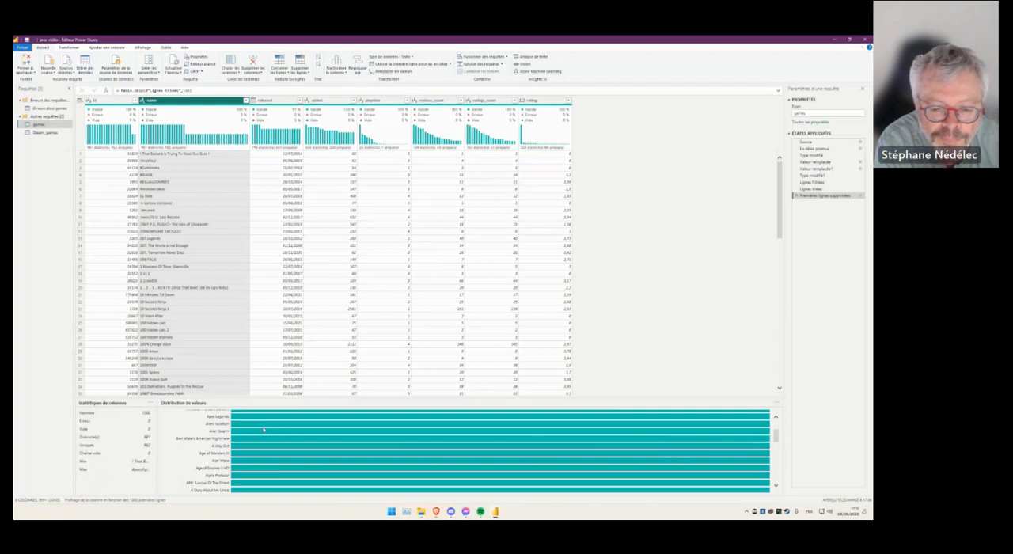
{"action": "mouse_move", "coordinate": [268, 428]}
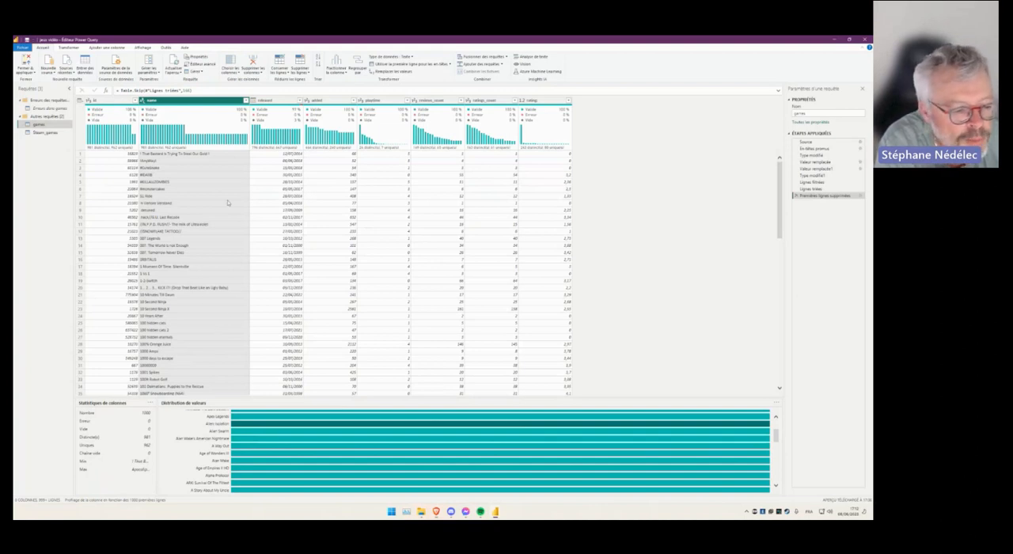
- Sort the games query by the name column in ascending order and check the sorted rows
{"action": "left_click", "coordinate": [246, 101]}
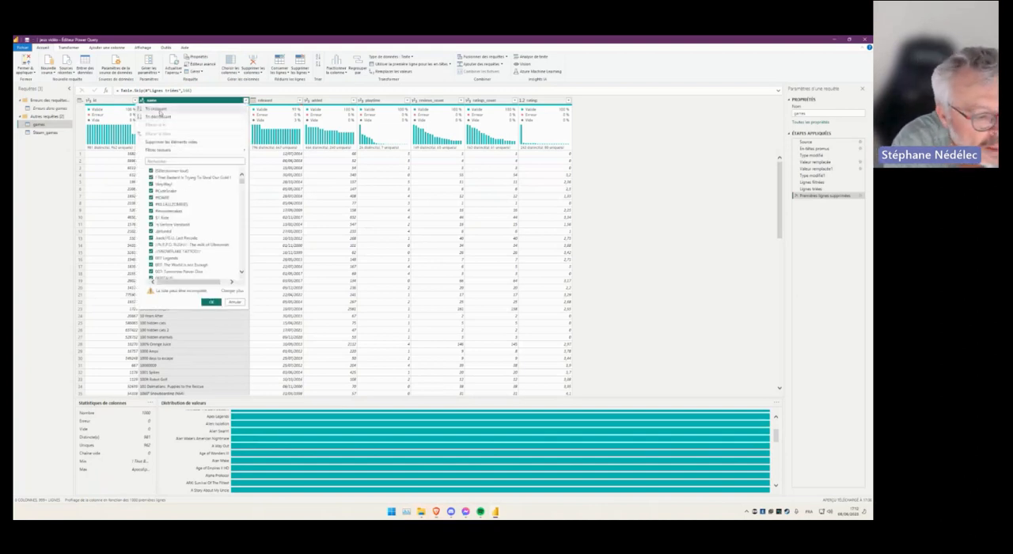
{"action": "left_click", "coordinate": [159, 110]}
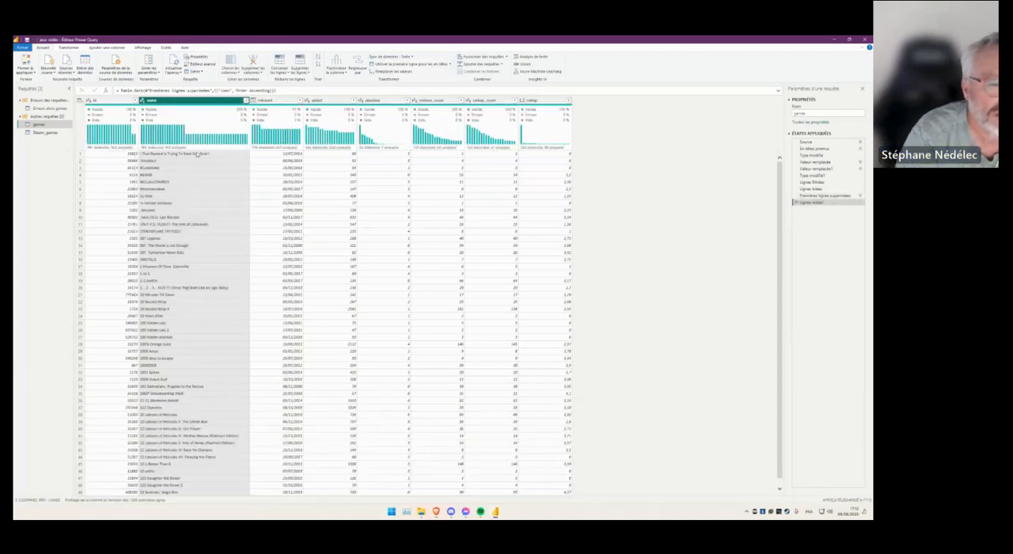
{"action": "scroll", "coordinate": [178, 285], "scroll_direction": "down", "scroll_amount": 6}
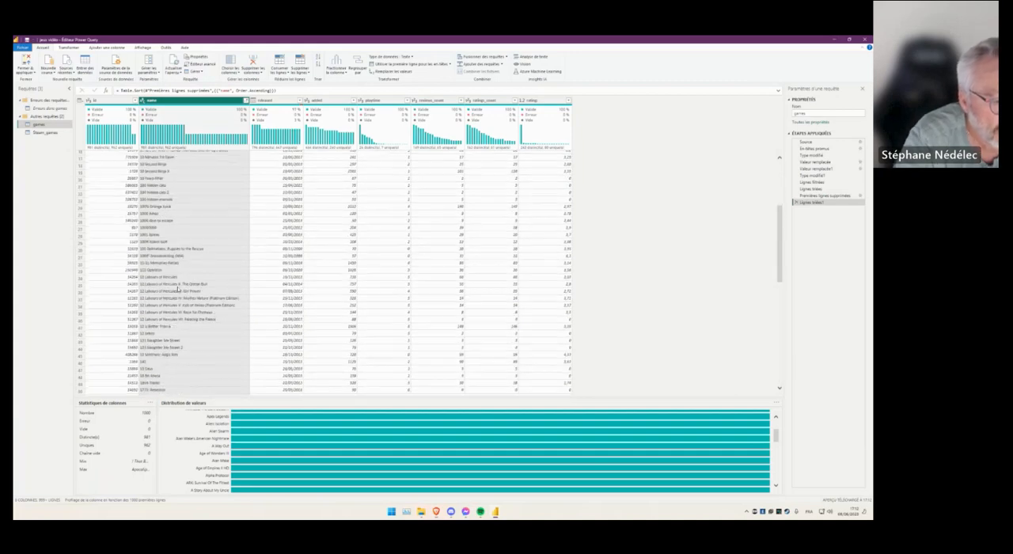
- Examine the sorted name column for repeated game names and compare the id values of the ABZU rows
{"action": "scroll", "coordinate": [178, 291], "scroll_direction": "down", "scroll_amount": 20}
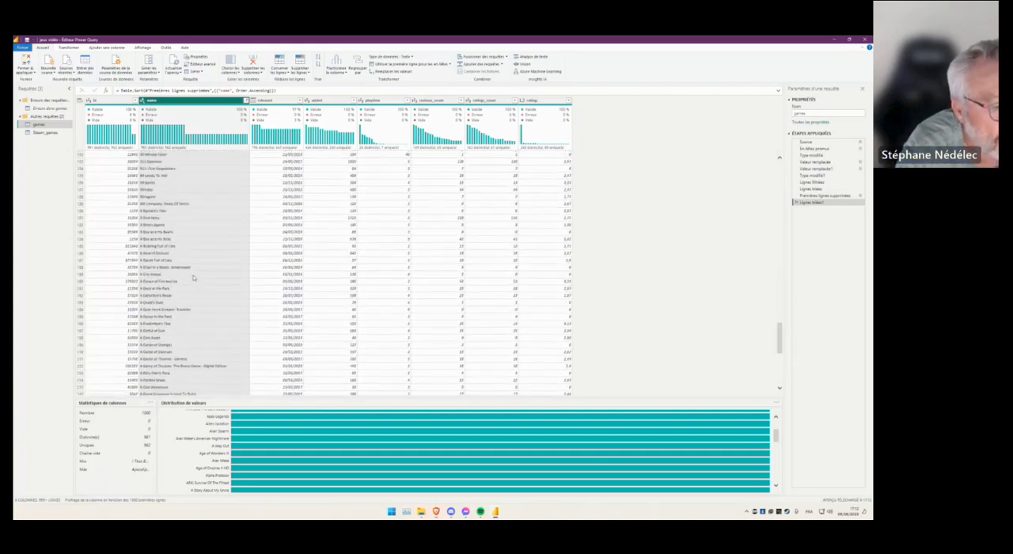
{"action": "scroll", "coordinate": [193, 277], "scroll_direction": "down", "scroll_amount": 20}
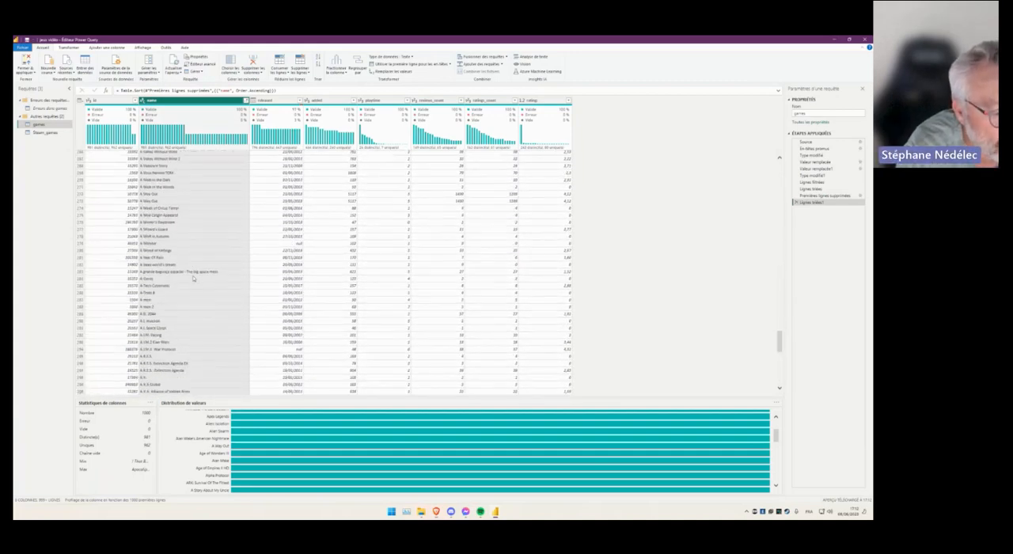
{"action": "scroll", "coordinate": [194, 255], "scroll_direction": "down", "scroll_amount": 13}
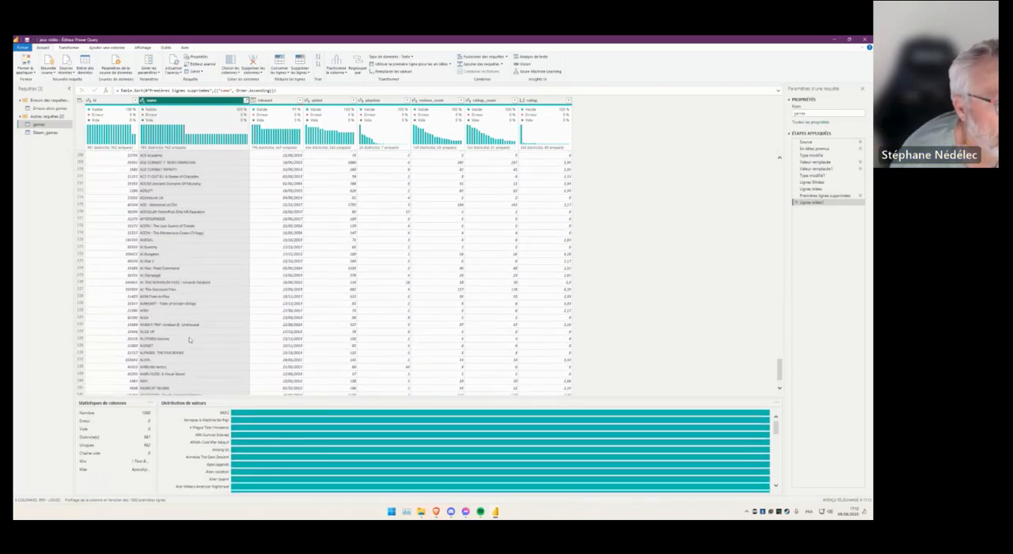
{"action": "scroll", "coordinate": [183, 334], "scroll_direction": "down", "scroll_amount": 5}
{"action": "scroll", "coordinate": [183, 334], "scroll_direction": "down", "scroll_amount": 5}
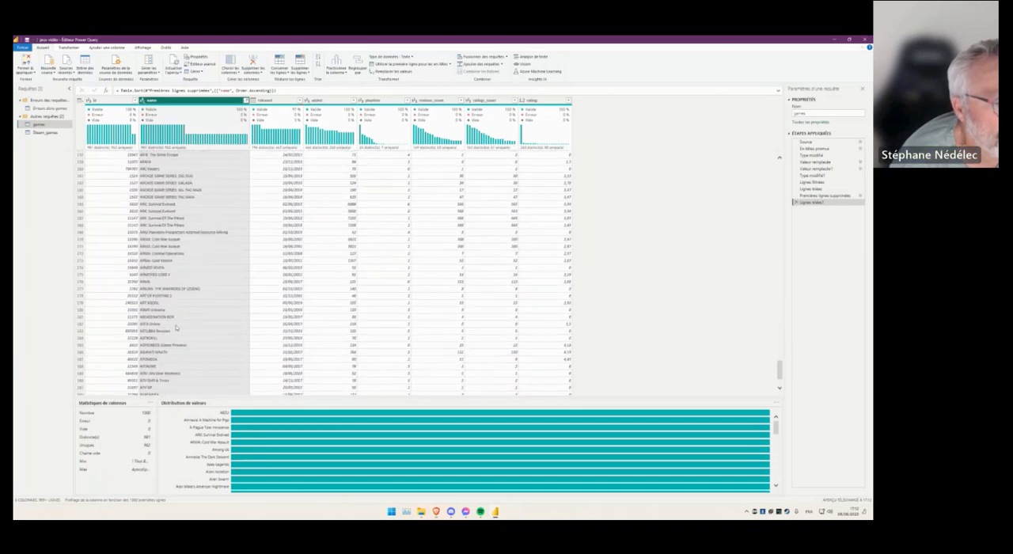
{"action": "scroll", "coordinate": [176, 326], "scroll_direction": "up", "scroll_amount": 2}
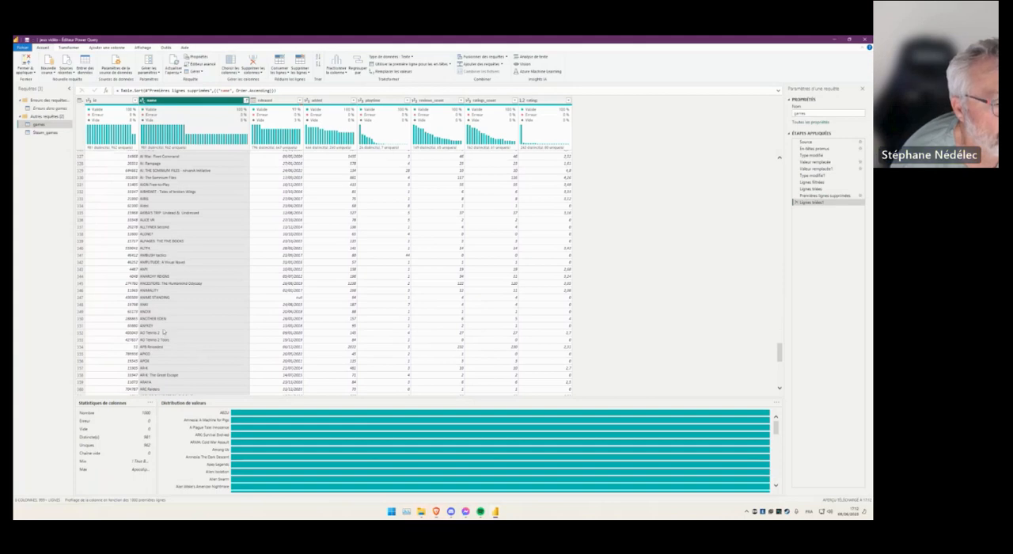
{"action": "scroll", "coordinate": [164, 333], "scroll_direction": "up", "scroll_amount": 5}
{"action": "scroll", "coordinate": [164, 325], "scroll_direction": "up", "scroll_amount": 5}
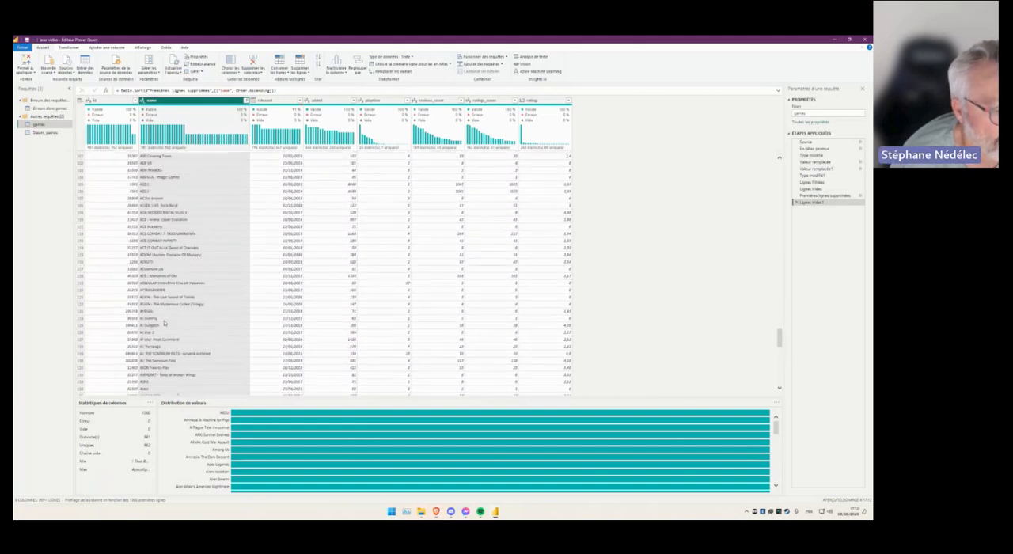
{"action": "left_click", "coordinate": [156, 224]}
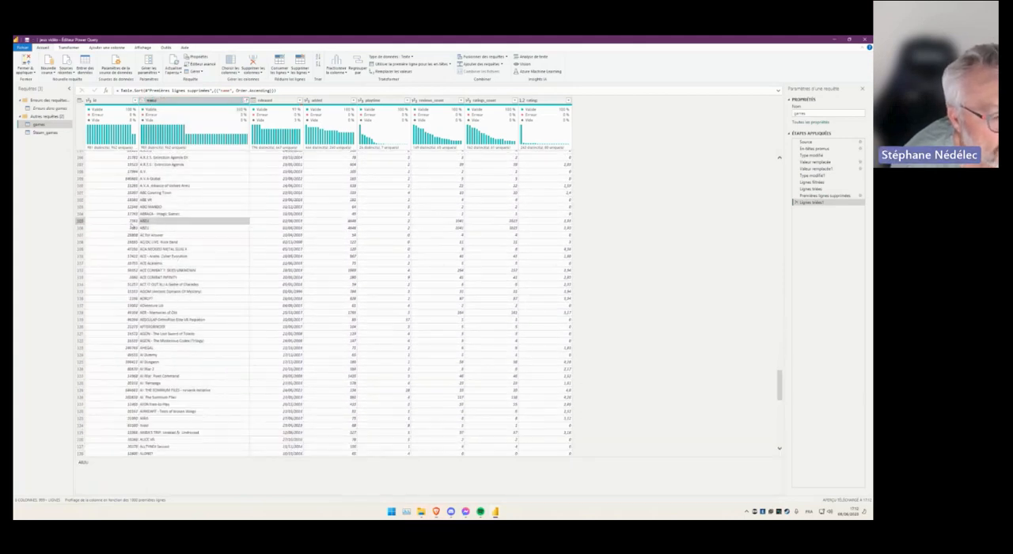
{"action": "left_click", "coordinate": [129, 222]}
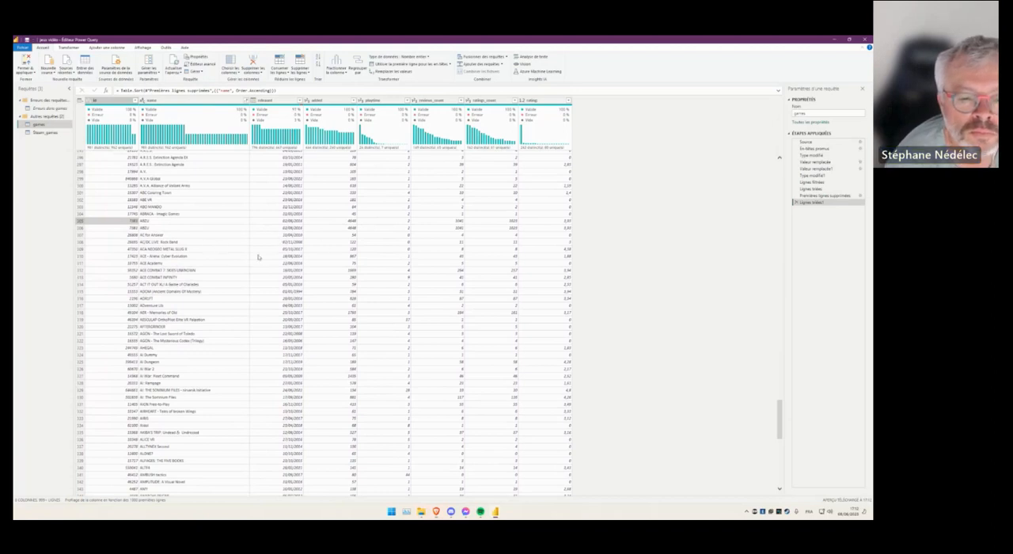
{"action": "left_click", "coordinate": [199, 167]}
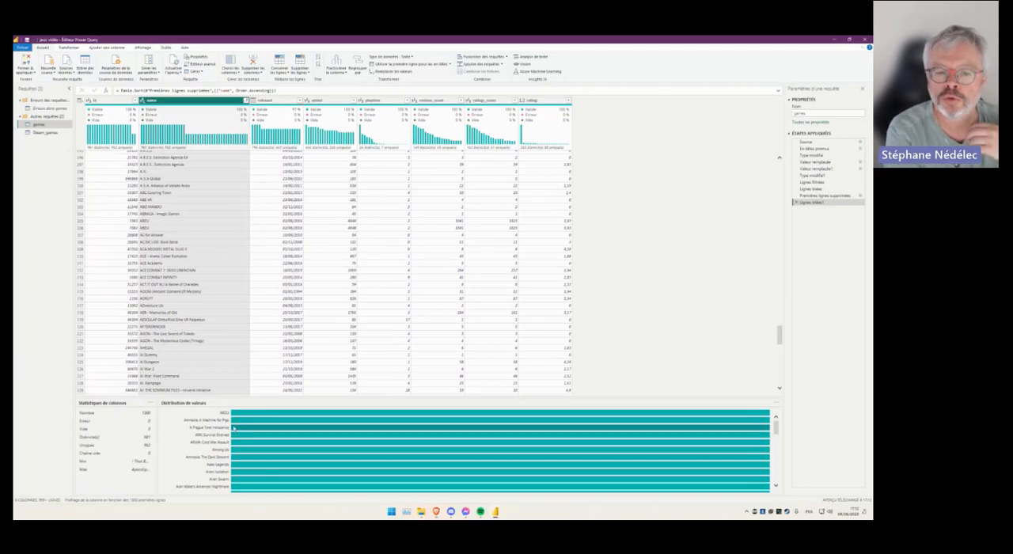
- Examine the sorted names from ABZU down to the titles starting with B for further duplicates
{"action": "mouse_move", "coordinate": [233, 427]}
{"action": "scroll", "coordinate": [184, 328], "scroll_direction": "down", "scroll_amount": 5}
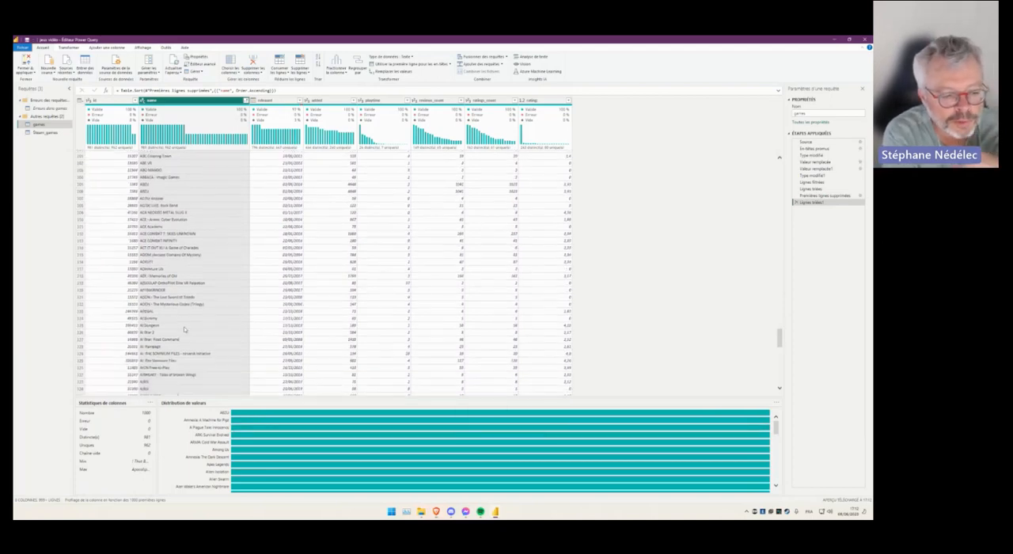
{"action": "scroll", "coordinate": [185, 328], "scroll_direction": "down", "scroll_amount": 6}
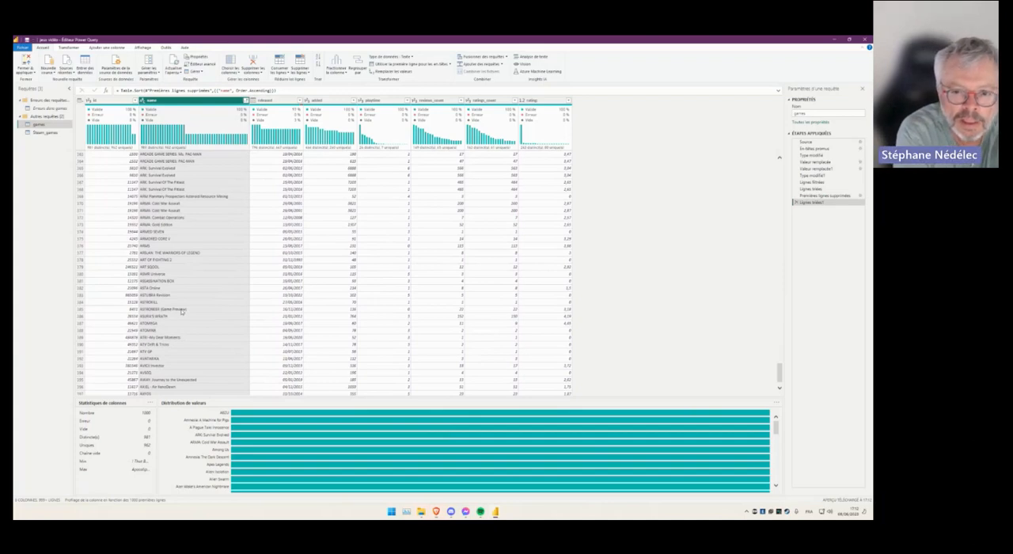
{"action": "scroll", "coordinate": [181, 312], "scroll_direction": "down", "scroll_amount": 8}
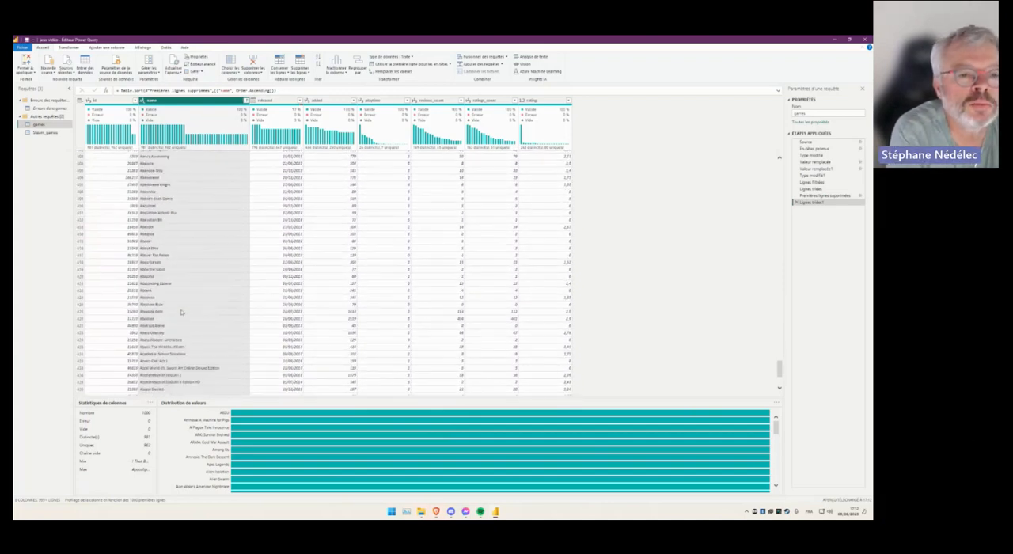
{"action": "scroll", "coordinate": [181, 312], "scroll_direction": "down", "scroll_amount": 3}
{"action": "scroll", "coordinate": [182, 313], "scroll_direction": "down", "scroll_amount": 15}
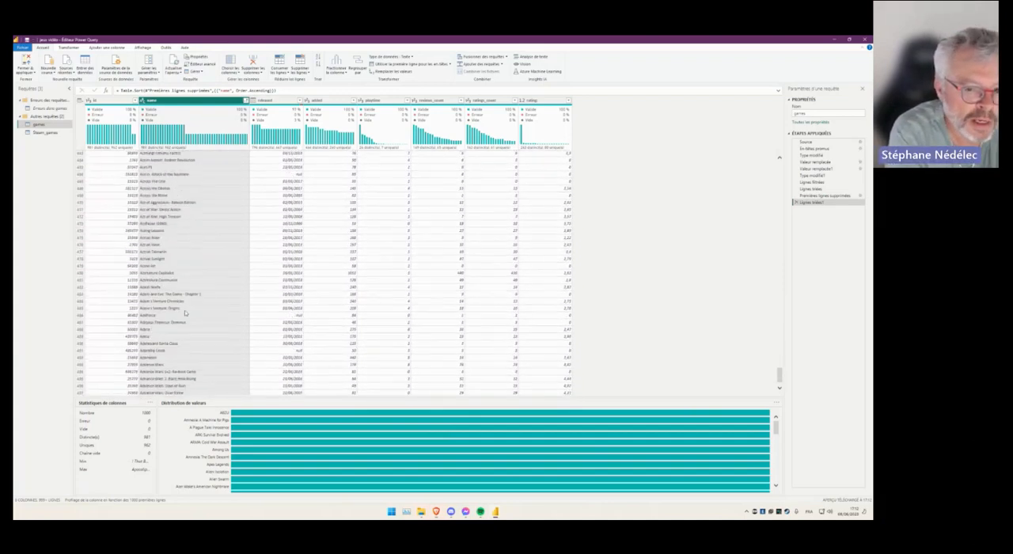
{"action": "scroll", "coordinate": [195, 313], "scroll_direction": "down", "scroll_amount": 2}
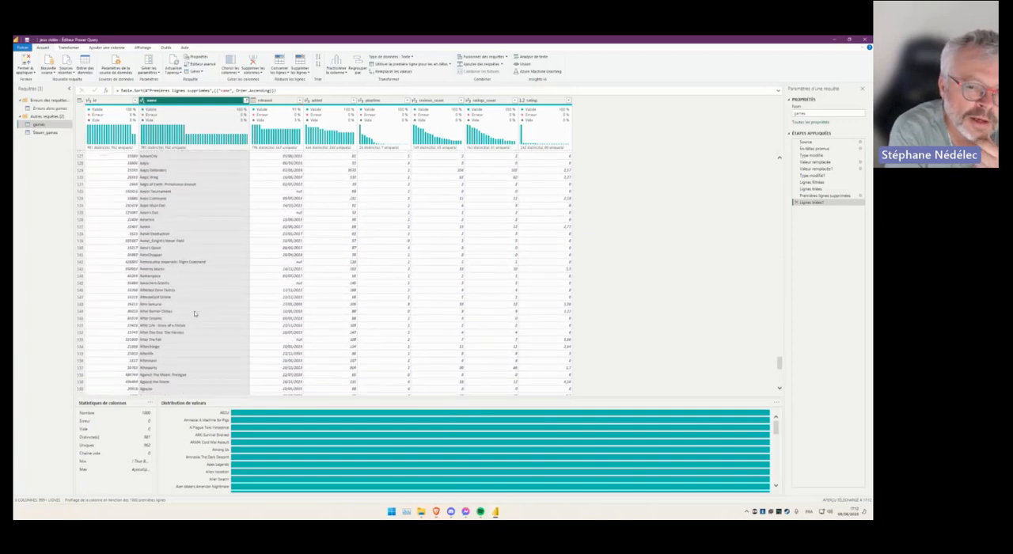
{"action": "scroll", "coordinate": [195, 317], "scroll_direction": "down", "scroll_amount": 10}
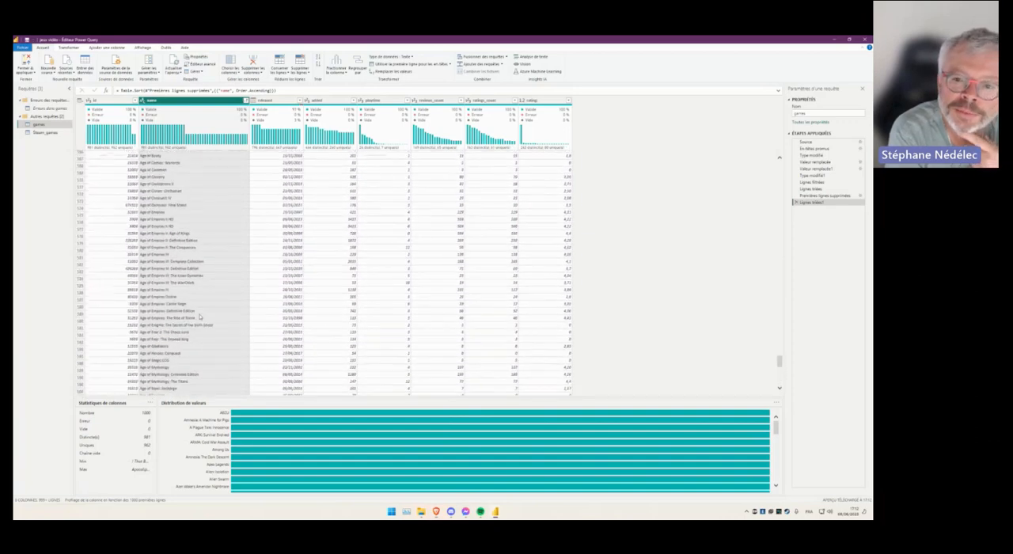
{"action": "scroll", "coordinate": [195, 320], "scroll_direction": "down", "scroll_amount": 15}
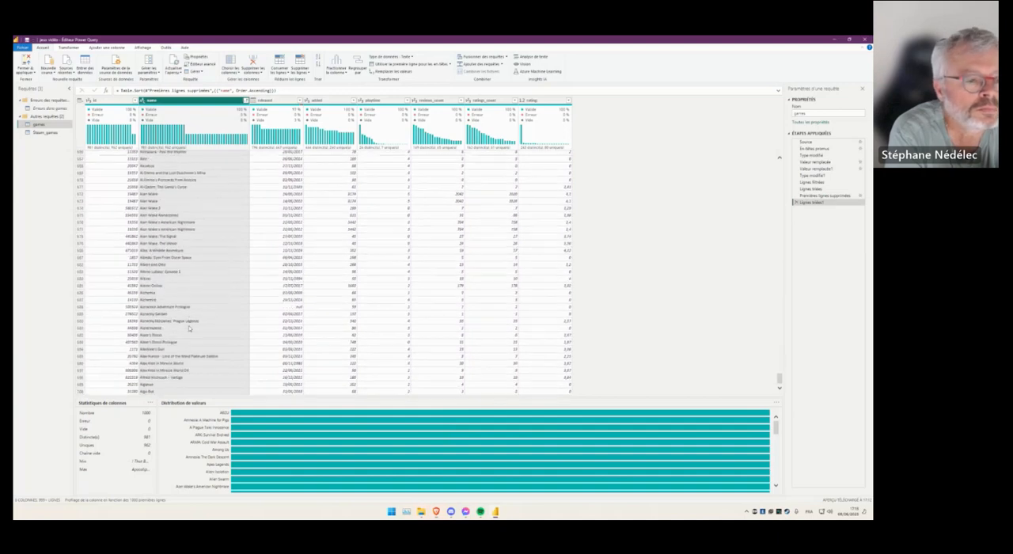
{"action": "scroll", "coordinate": [188, 328], "scroll_direction": "down", "scroll_amount": 10}
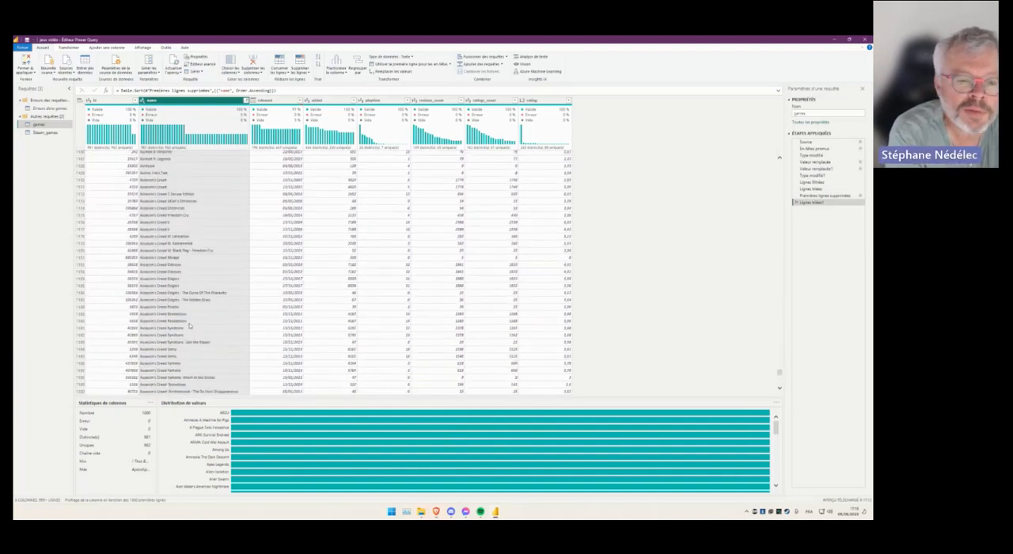
{"action": "scroll", "coordinate": [161, 328], "scroll_direction": "down", "scroll_amount": 10}
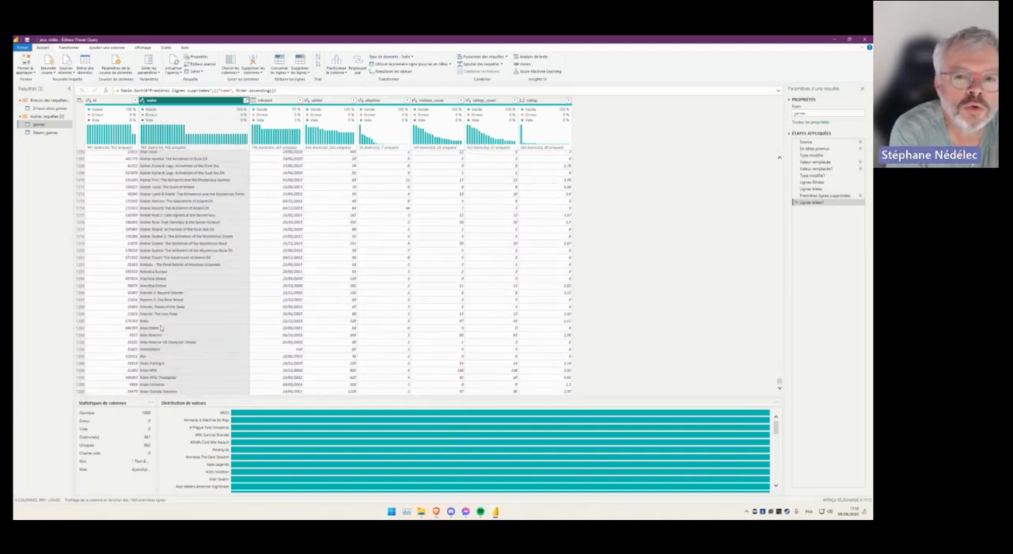
{"action": "scroll", "coordinate": [161, 328], "scroll_direction": "down", "scroll_amount": 10}
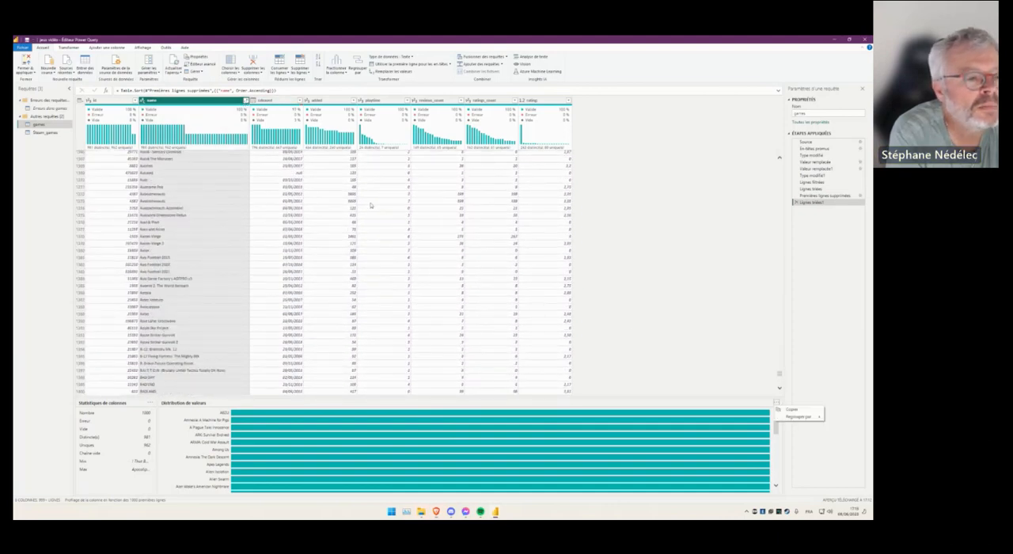
- Remove the duplicate values from the name column of the games query
{"action": "left_click", "coordinate": [243, 101]}
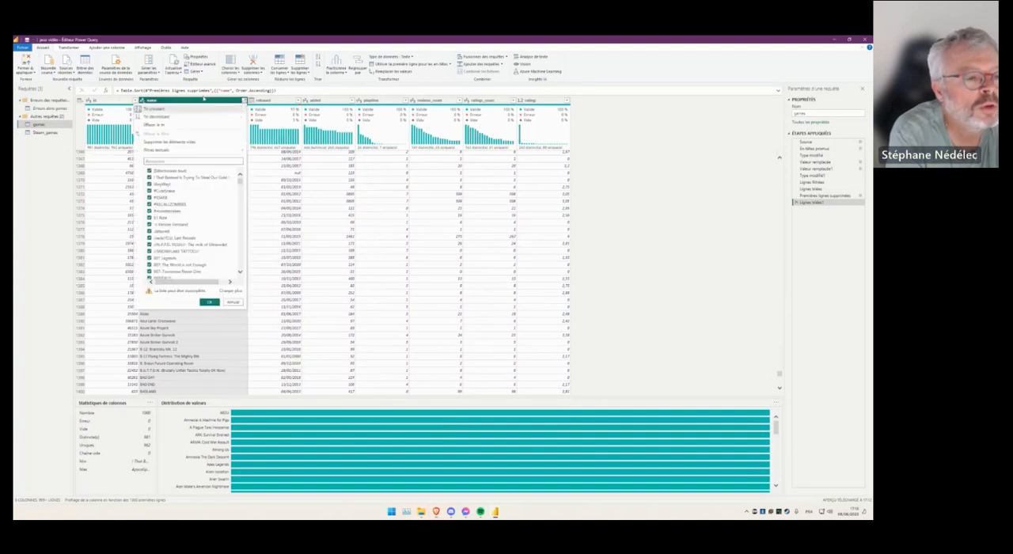
{"action": "left_click", "coordinate": [203, 97]}
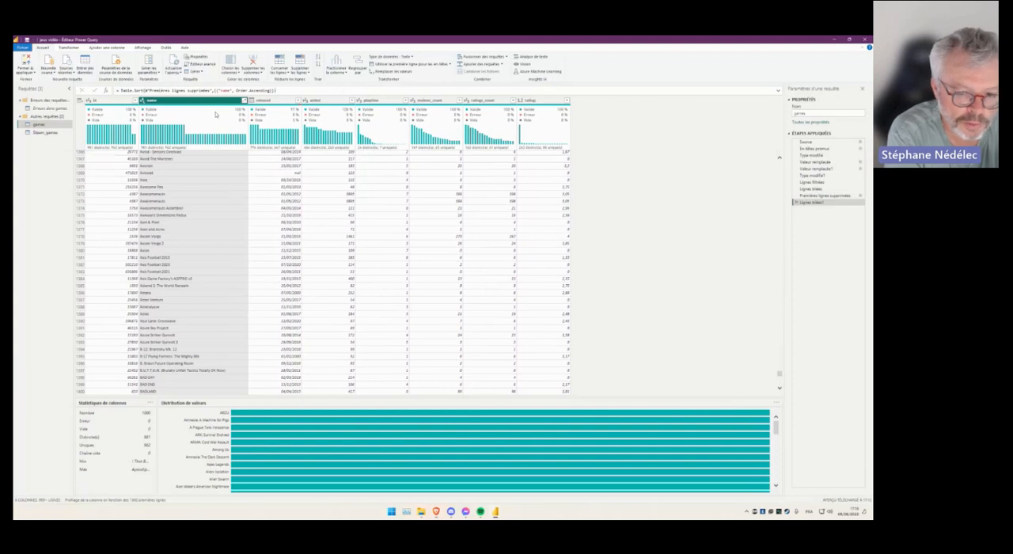
{"action": "mouse_move", "coordinate": [215, 114]}
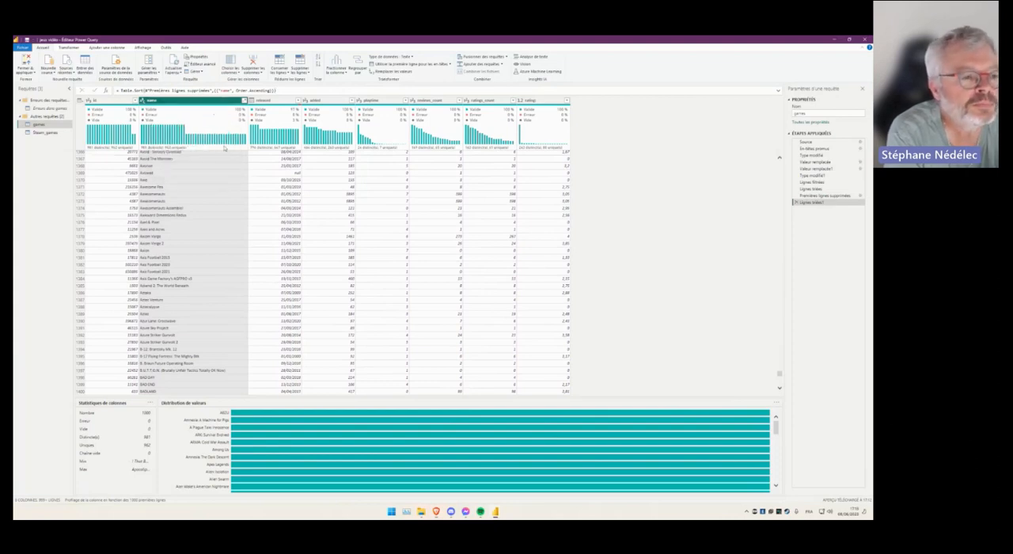
{"action": "mouse_move", "coordinate": [211, 132]}
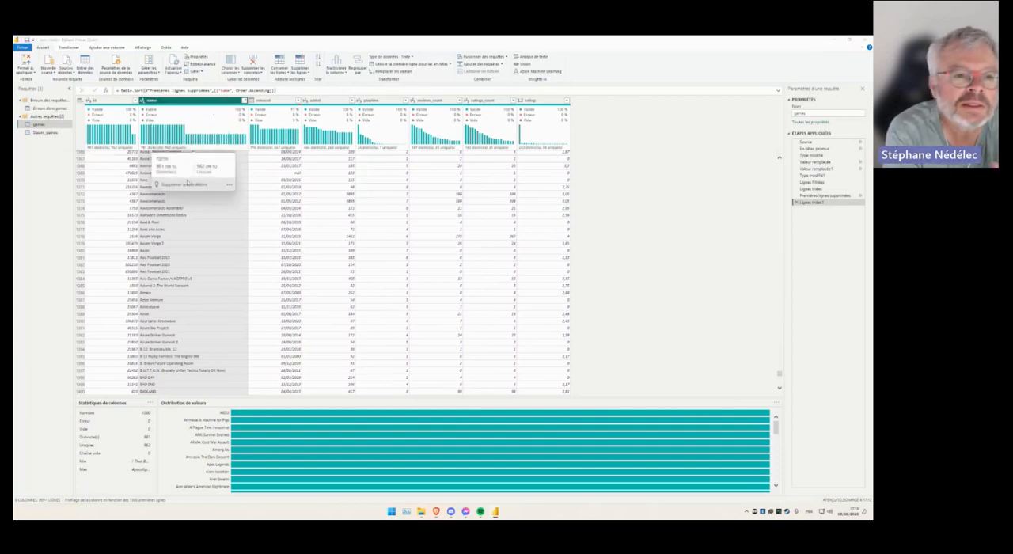
{"action": "left_click", "coordinate": [179, 187]}
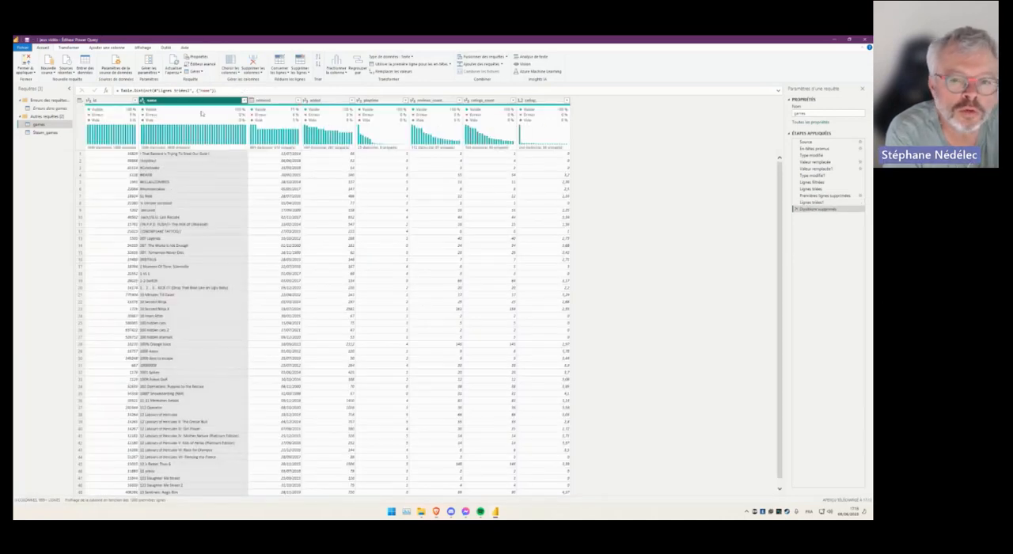
- Check the row-removal options available for the name column of the games query
{"action": "mouse_move", "coordinate": [202, 116]}
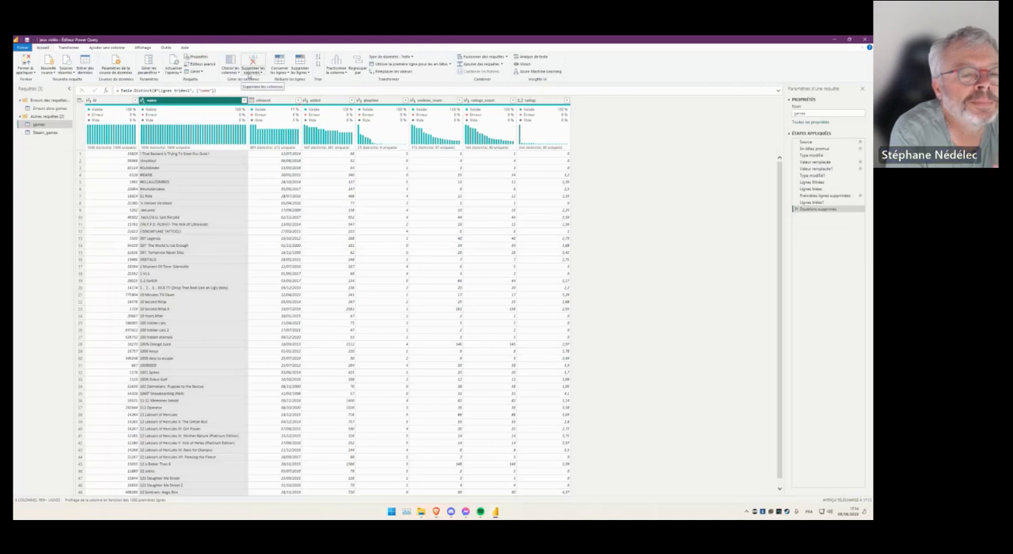
{"action": "left_click", "coordinate": [300, 72]}
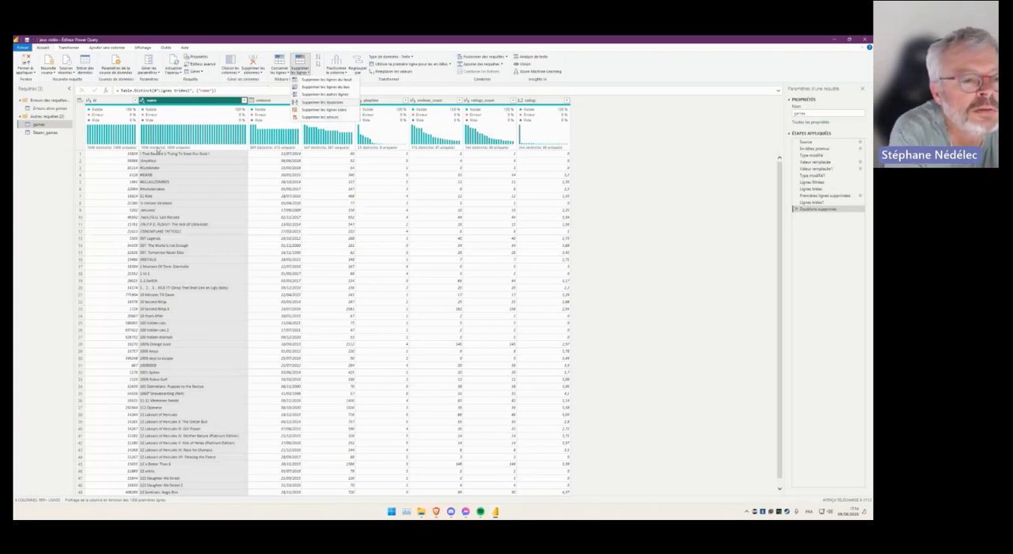
{"action": "left_click", "coordinate": [270, 90]}
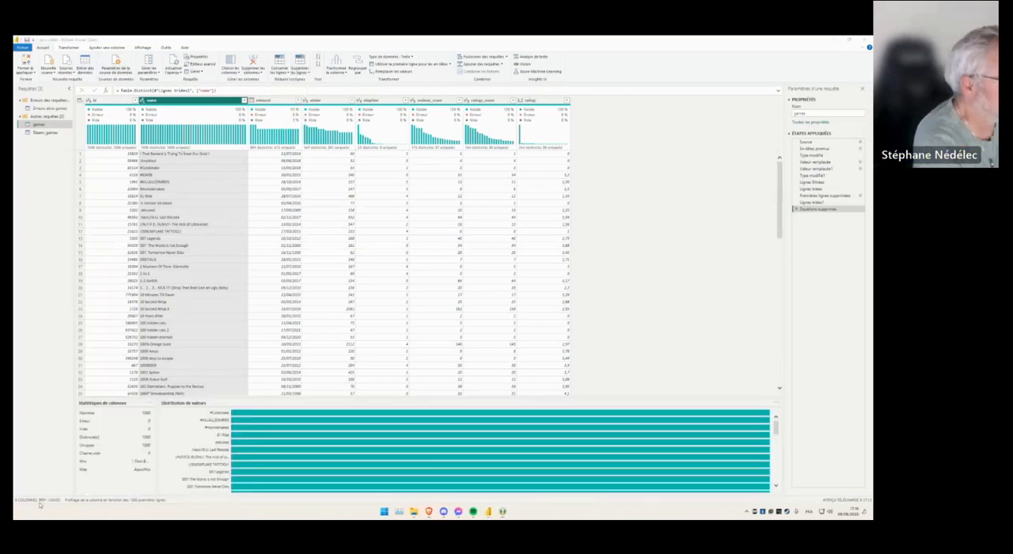
- Base the column profiling on the entire data set and check the name column's distinct and unique counts
{"action": "left_click", "coordinate": [41, 504]}
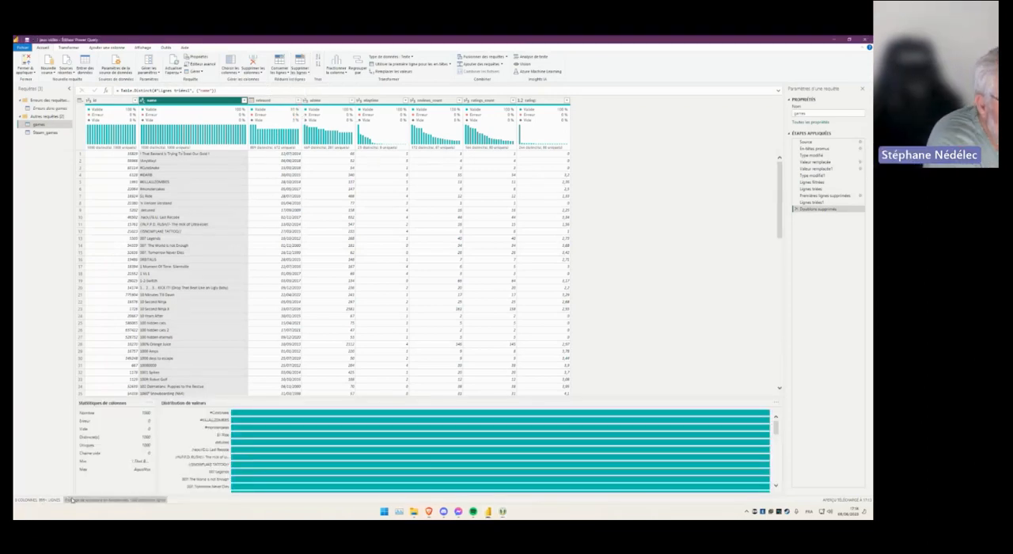
{"action": "left_click", "coordinate": [76, 500]}
{"action": "left_click", "coordinate": [77, 498]}
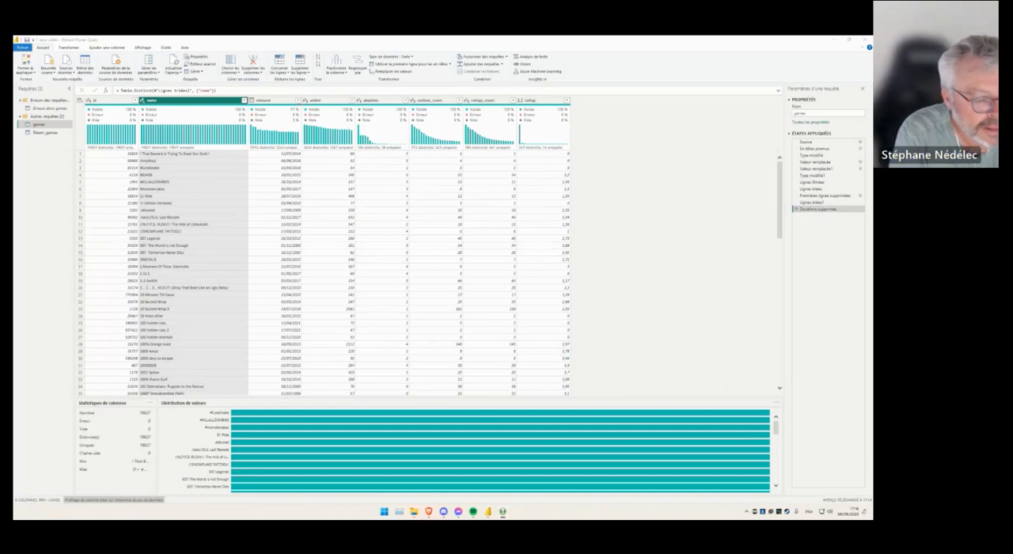
{"action": "mouse_move", "coordinate": [204, 140]}
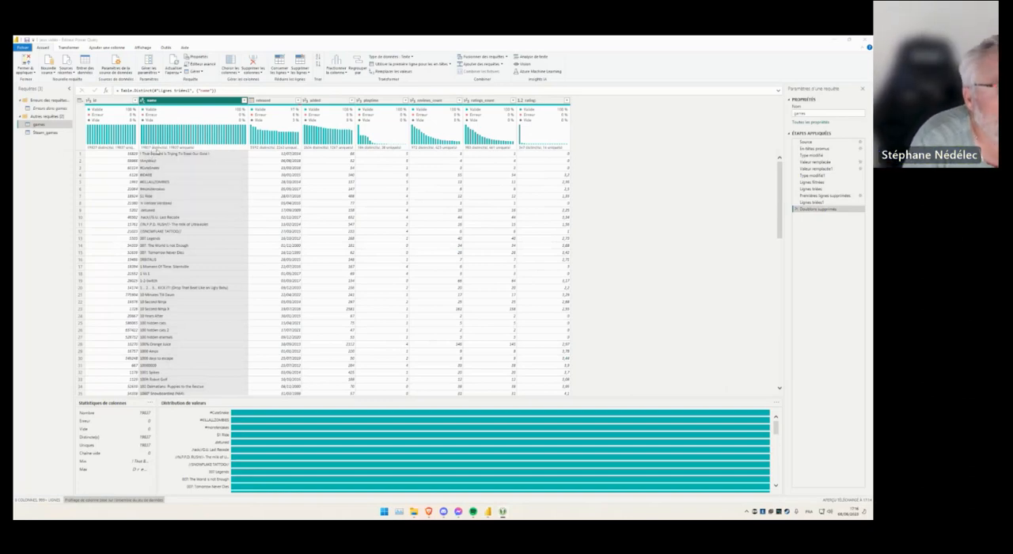
{"action": "mouse_move", "coordinate": [146, 151]}
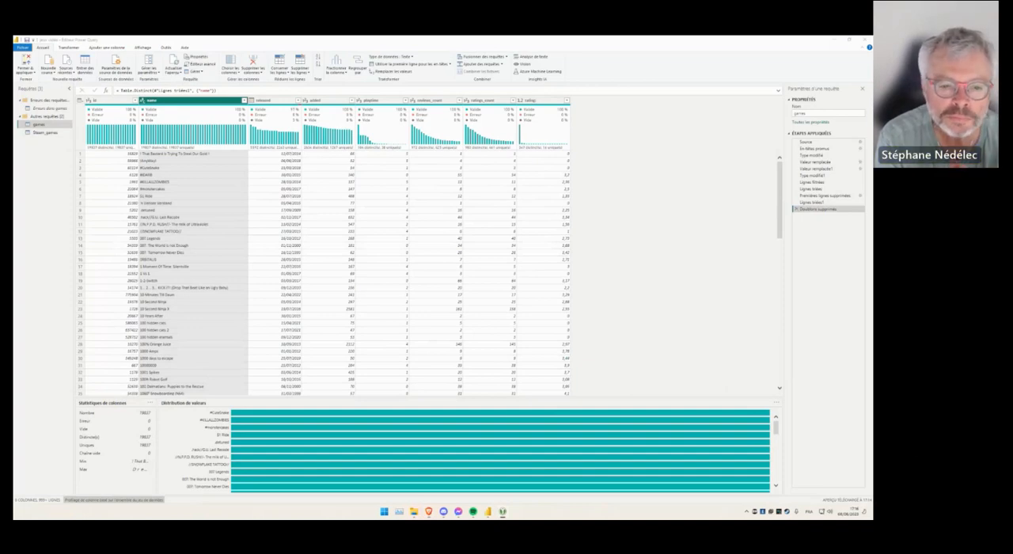
- Apply the query changes and set the cardinality of the relationship from games to Steam_games to one-to-many (1:*)
{"action": "left_click", "coordinate": [27, 66]}
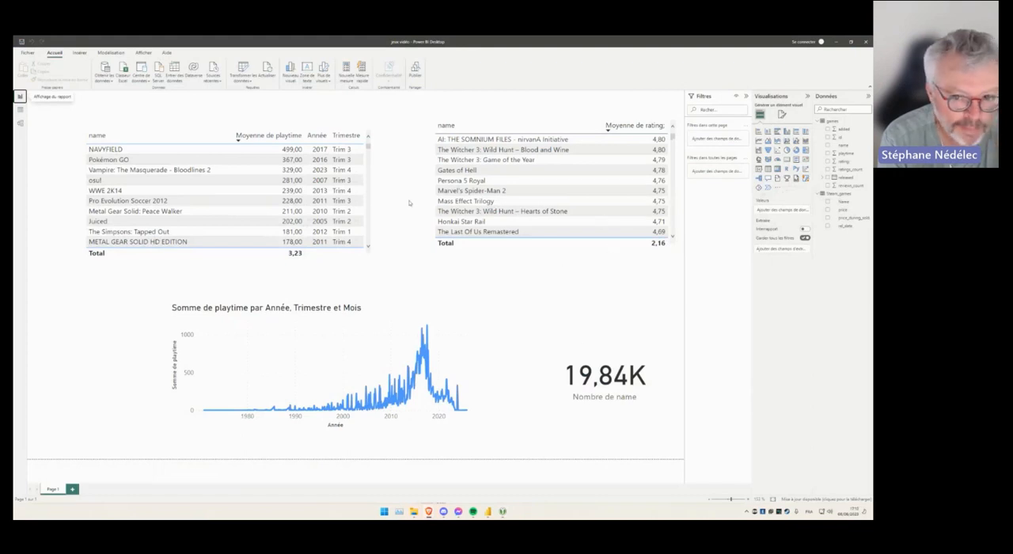
{"action": "left_click", "coordinate": [19, 123]}
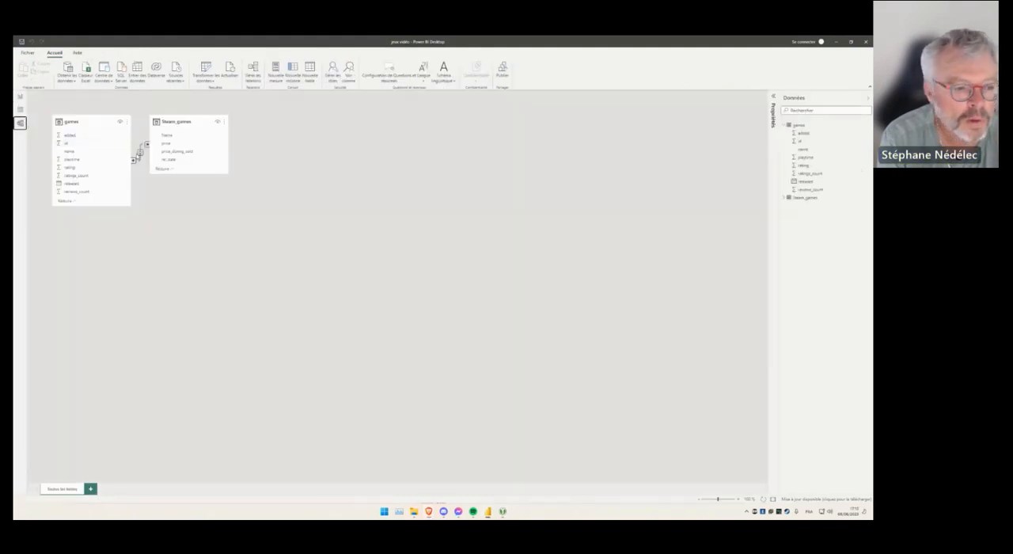
{"action": "double_click", "coordinate": [139, 155]}
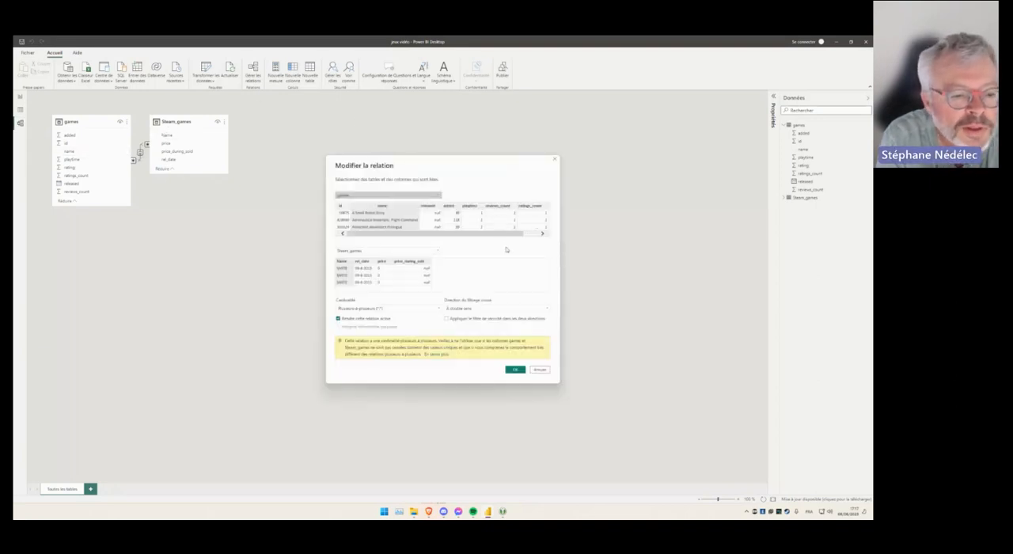
{"action": "left_click", "coordinate": [405, 311]}
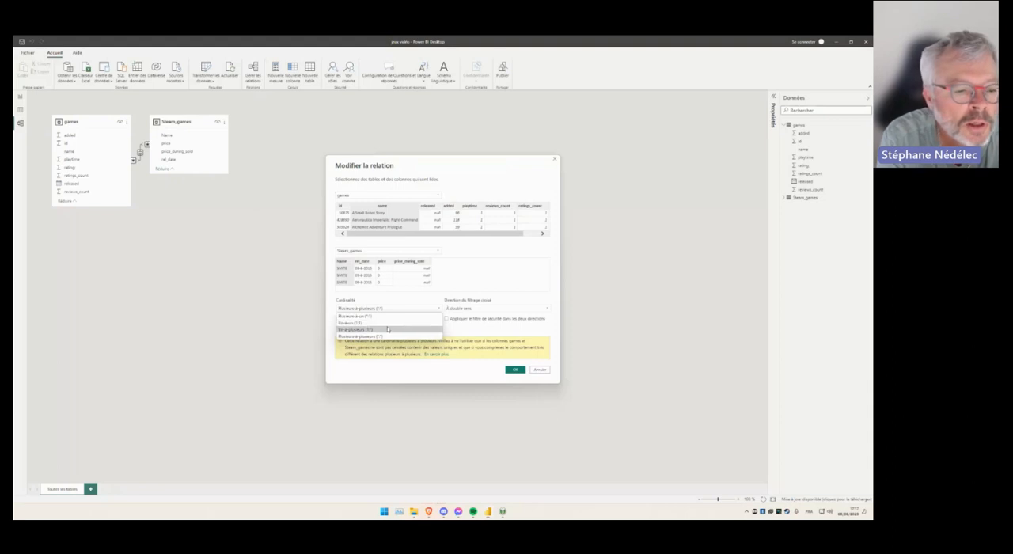
{"action": "left_click", "coordinate": [386, 330]}
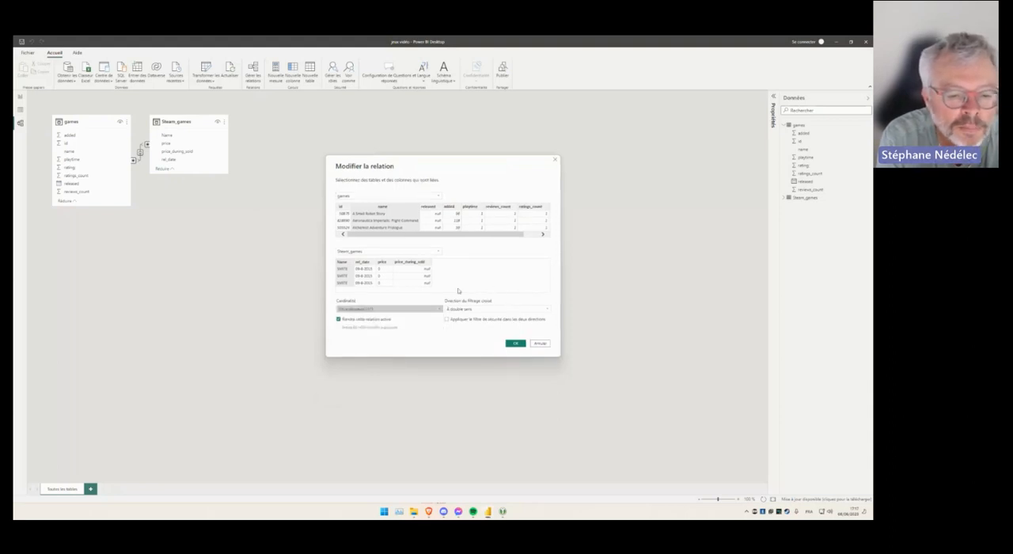
{"action": "left_click", "coordinate": [515, 343]}
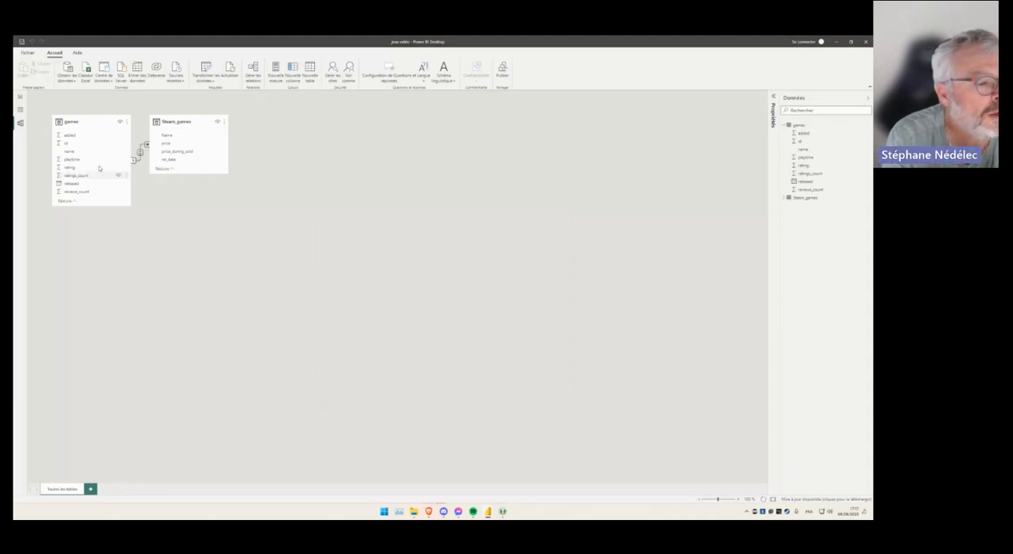
- Check the visuals in the report view and return to the model view
{"action": "left_click", "coordinate": [20, 96]}
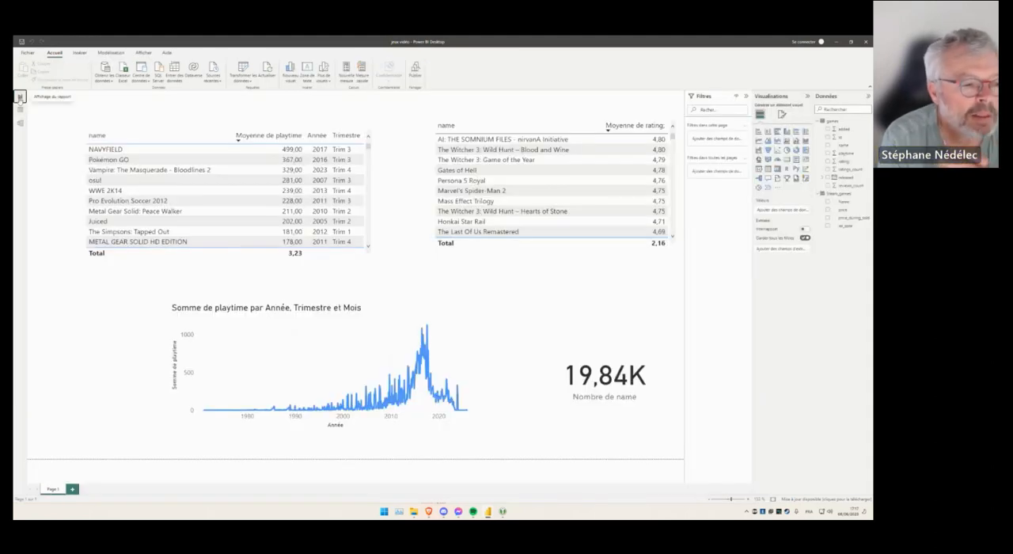
{"action": "left_click", "coordinate": [19, 122]}
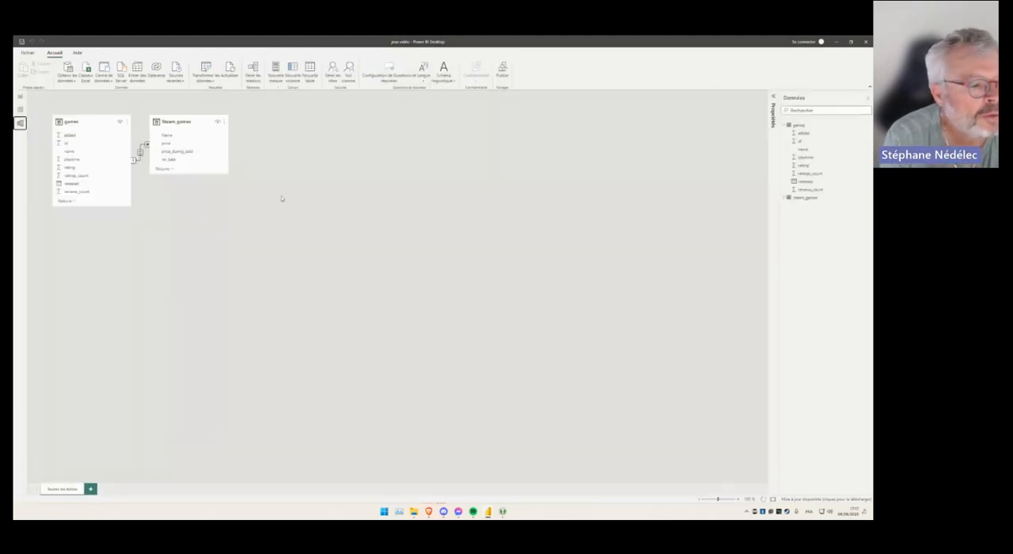